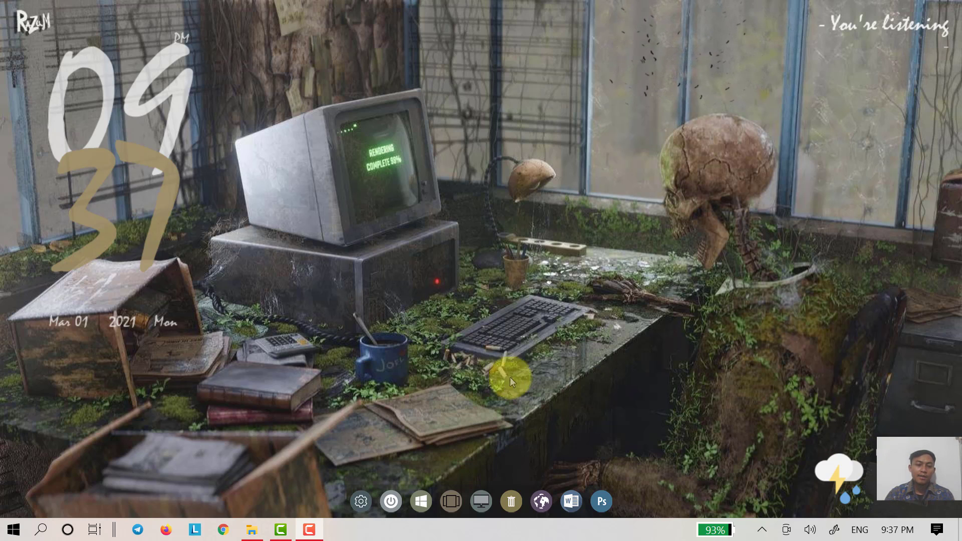
Open Microsoft Word and create a new blank document.
click(10, 535)
click(295, 464)
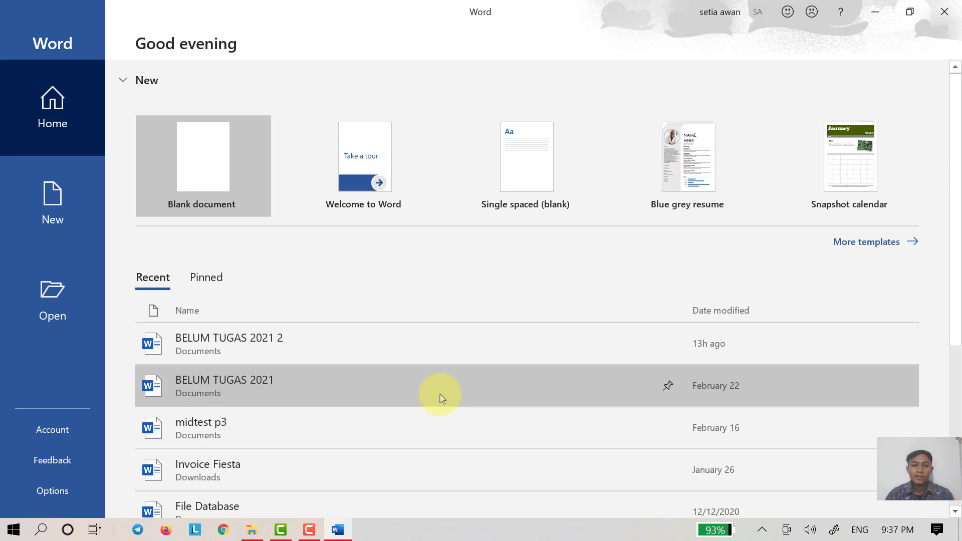
click(235, 185)
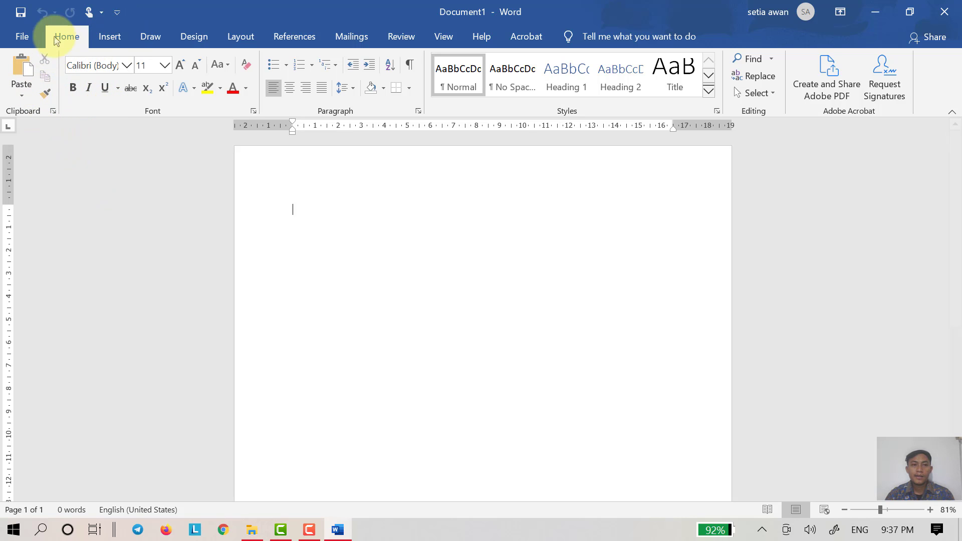
Insert a table with 10 columns and 8 rows at the start of the blank page.
click(118, 38)
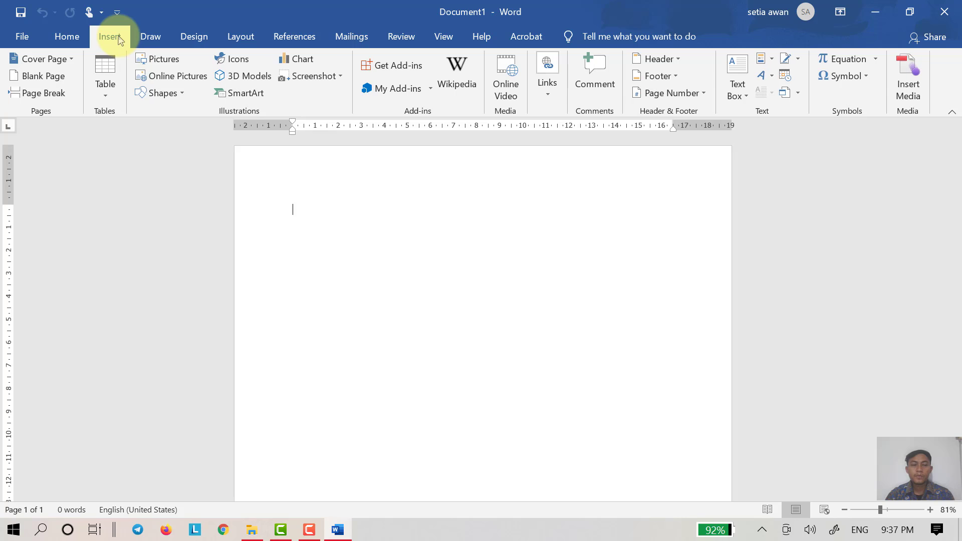
click(107, 95)
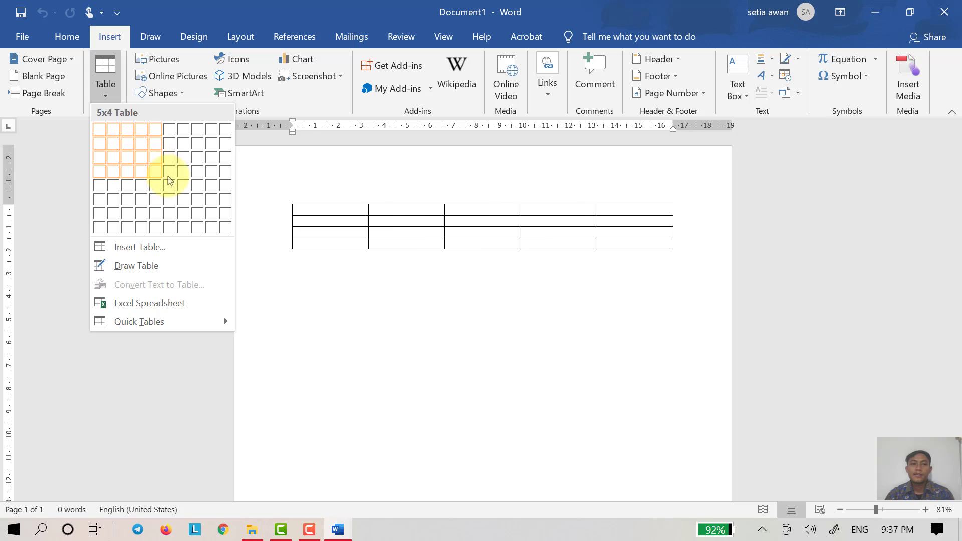
click(226, 230)
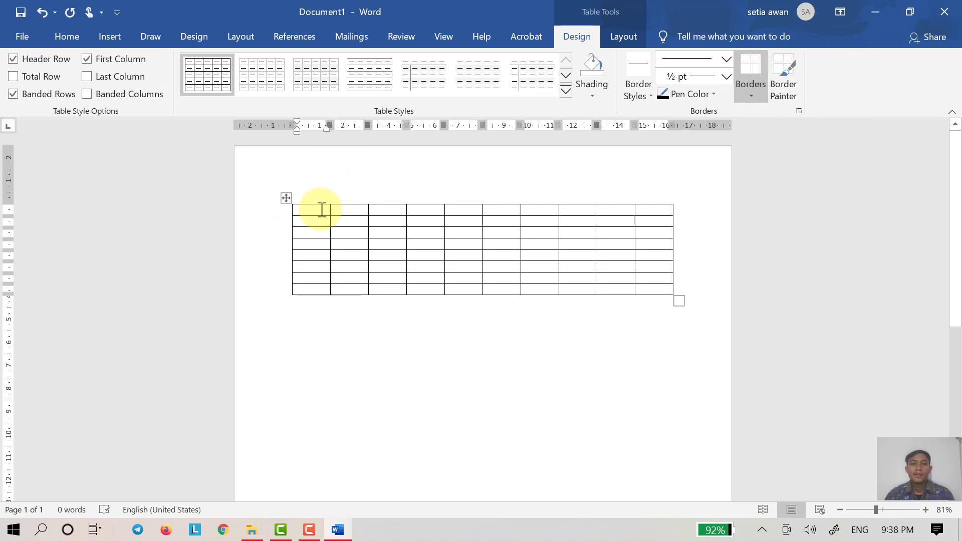
Highlight the table's first and second columns in turn to show what a column is.
drag(322, 210, 320, 290)
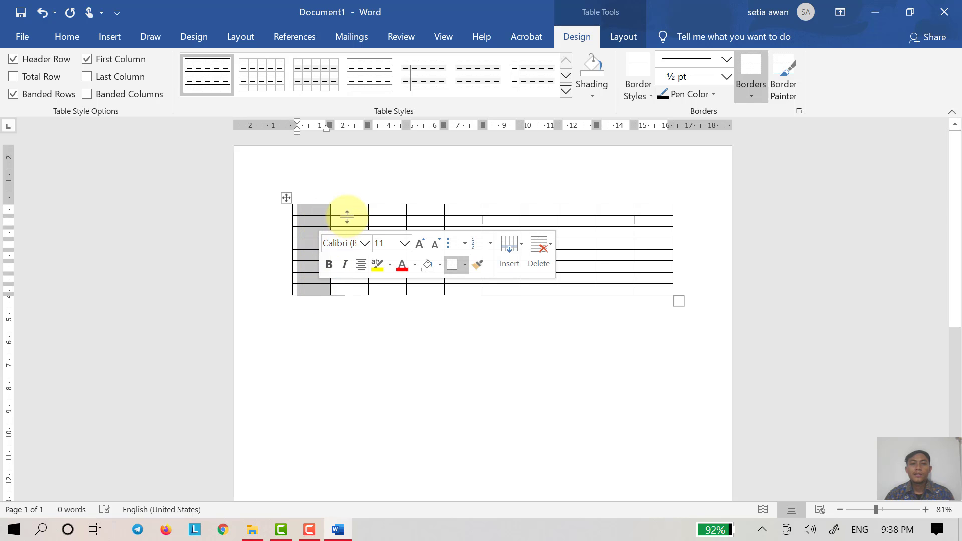
drag(348, 213, 346, 284)
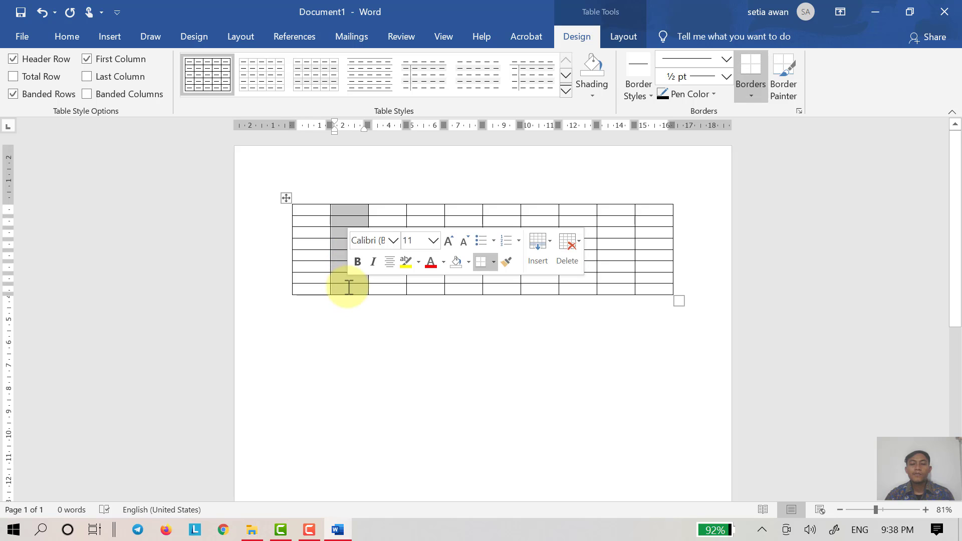
click(318, 200)
drag(346, 210, 347, 285)
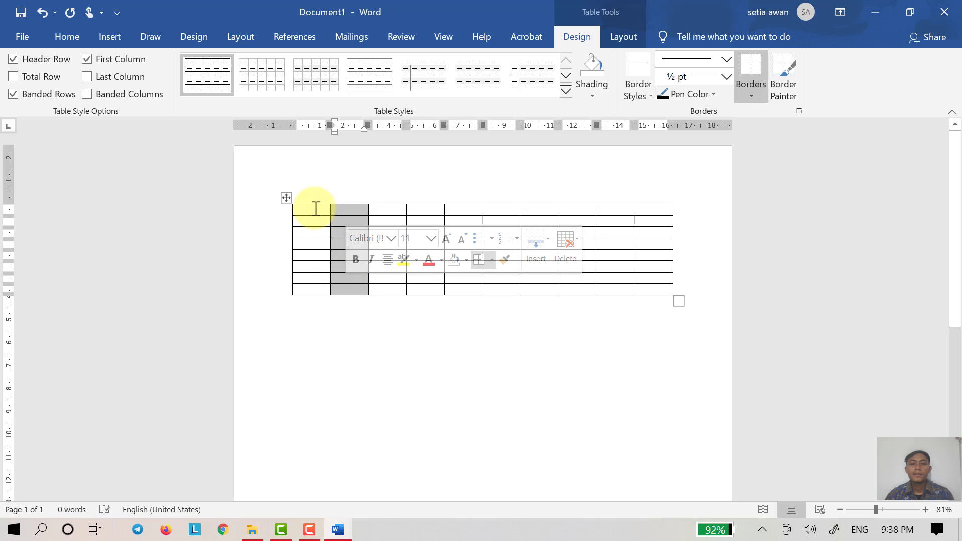
drag(315, 209, 314, 286)
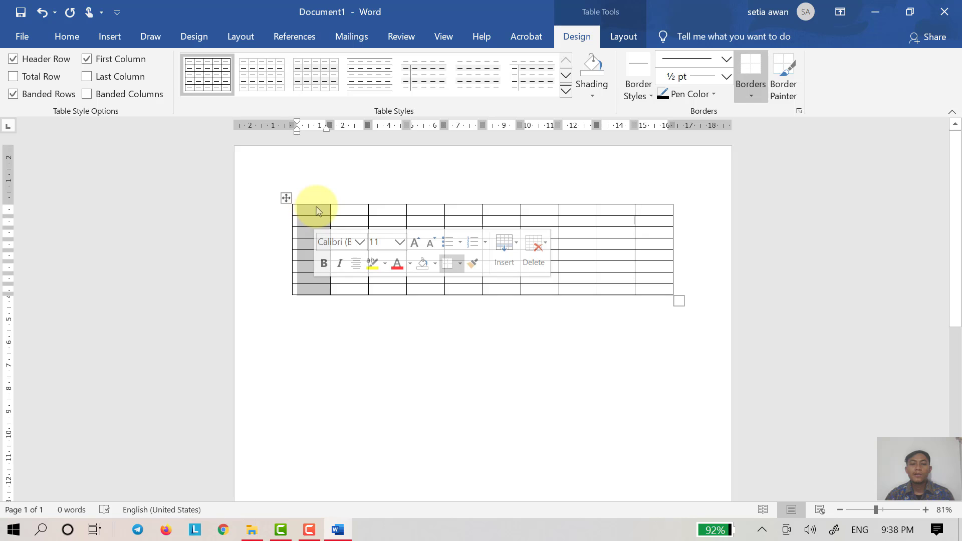
drag(318, 211, 312, 287)
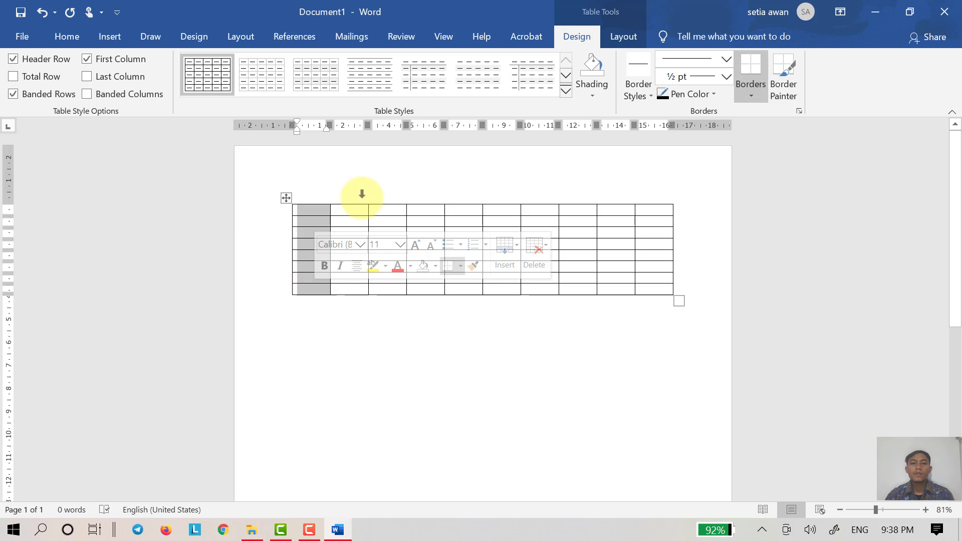
drag(361, 208, 359, 289)
Go through the cells of the table's first row from the third column to the last to count the columns.
click(396, 216)
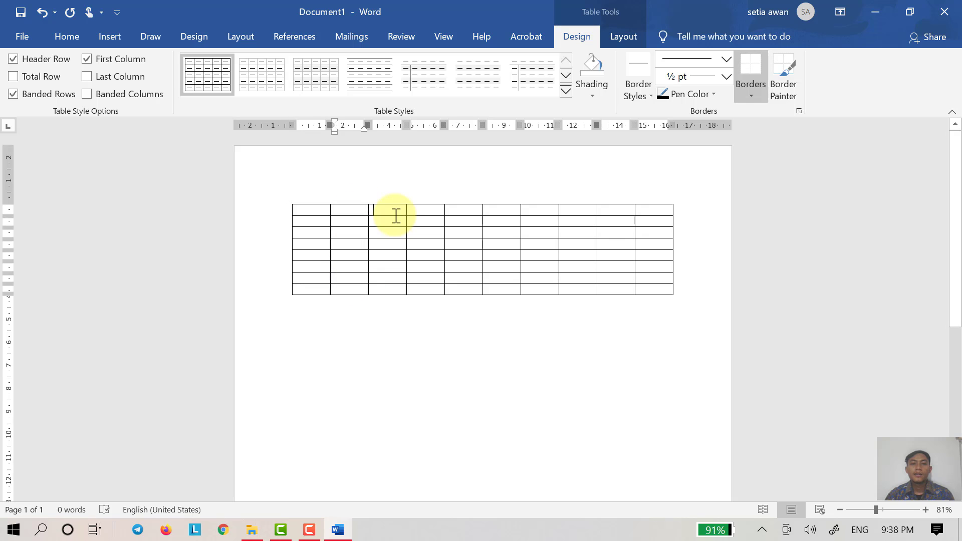
click(451, 210)
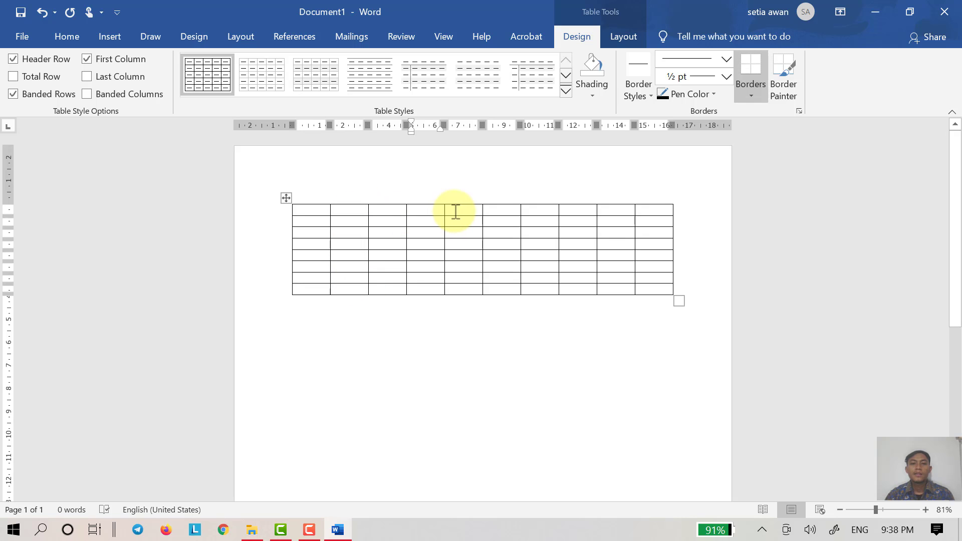
click(502, 209)
click(533, 214)
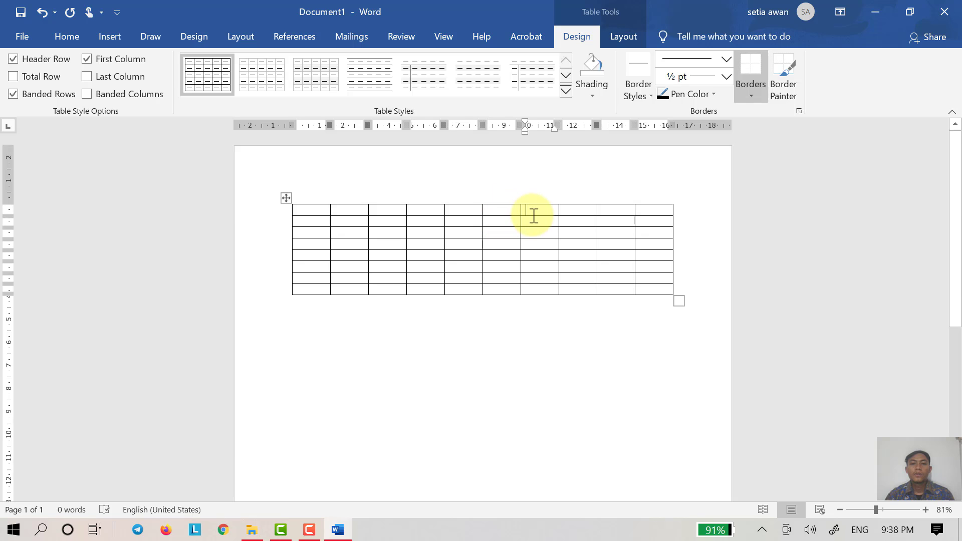
click(572, 210)
click(609, 209)
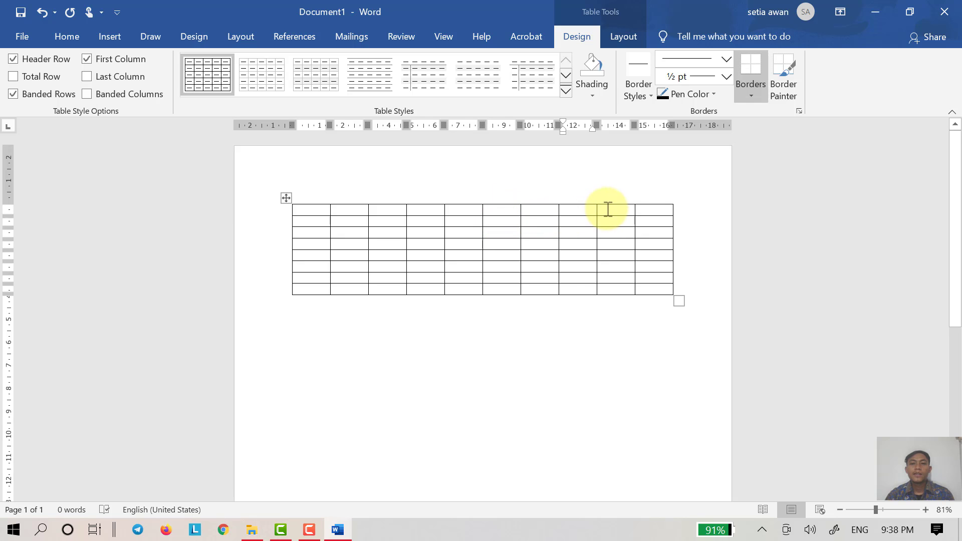
click(650, 214)
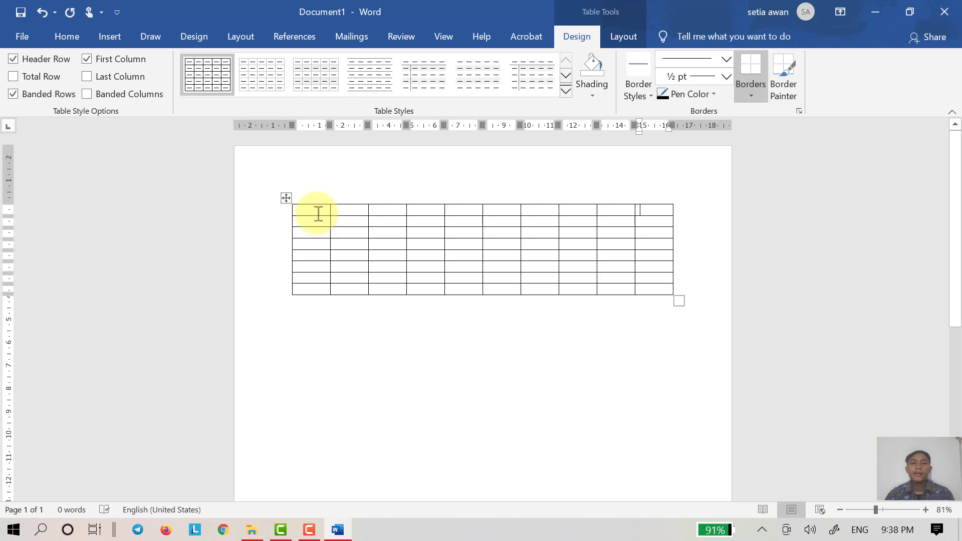
Highlight the first row, the first column and further whole rows of the table to compare rows with columns.
drag(322, 212, 645, 211)
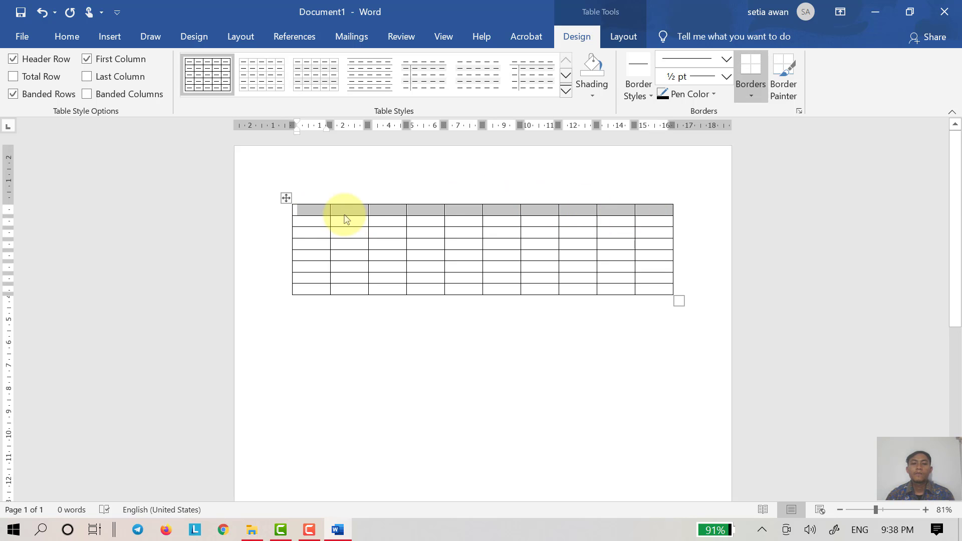
click(312, 216)
drag(311, 219, 312, 290)
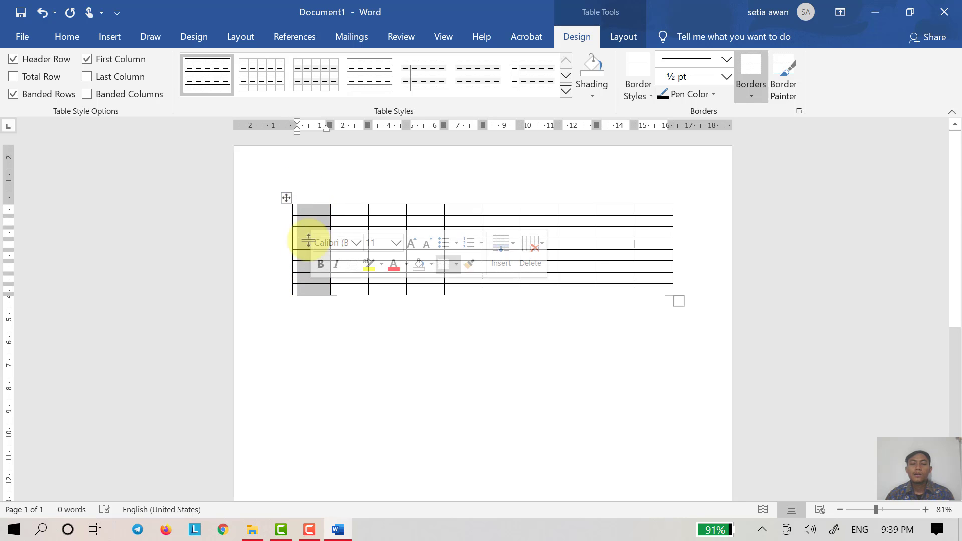
click(333, 211)
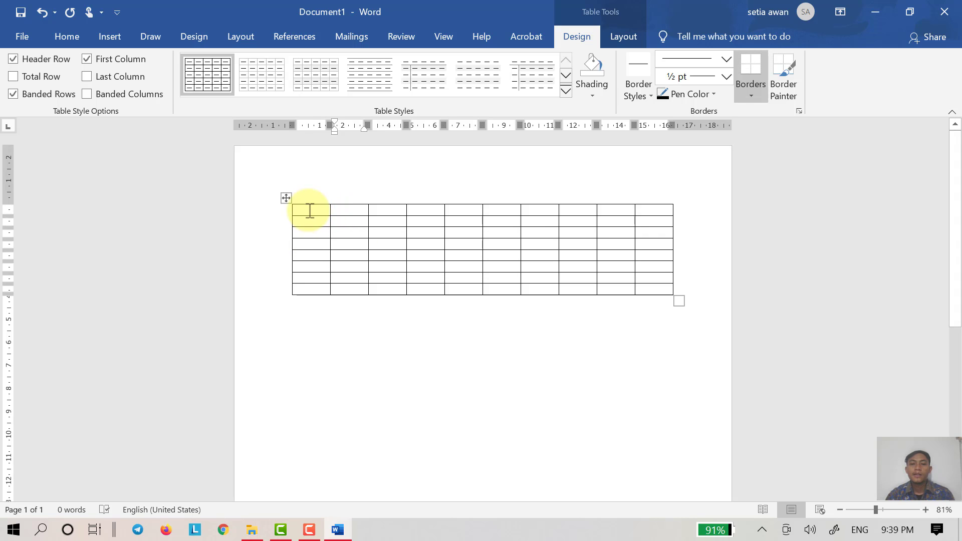
drag(311, 210, 704, 204)
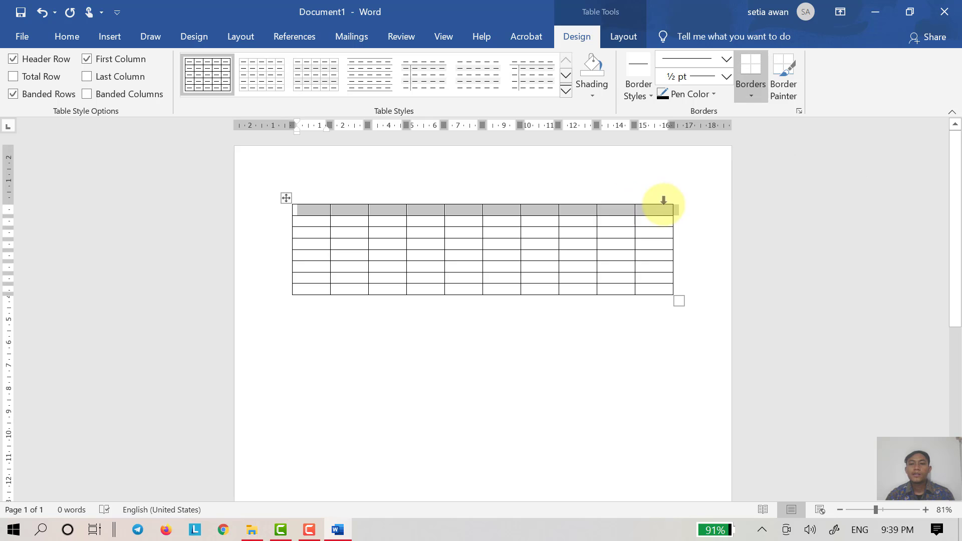
drag(316, 221, 643, 223)
click(317, 215)
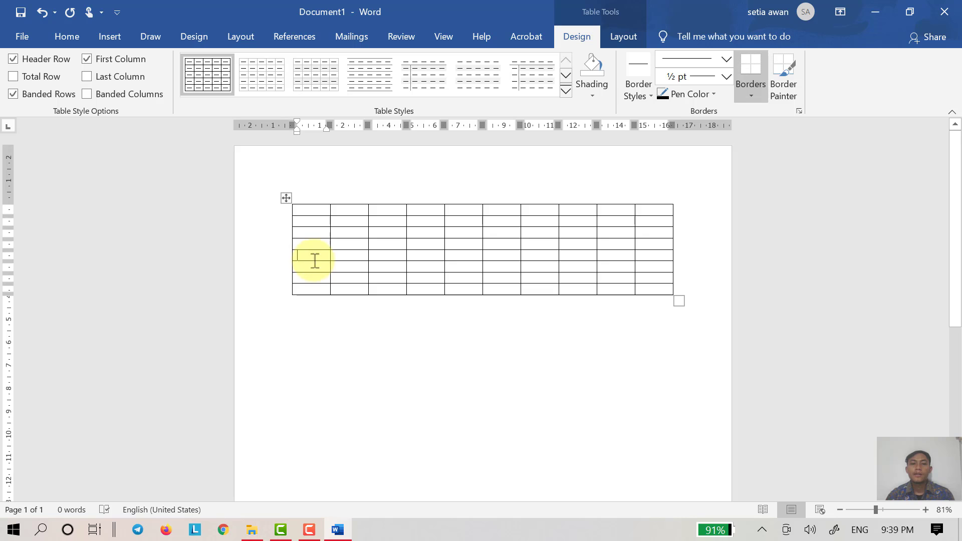
drag(315, 267, 663, 266)
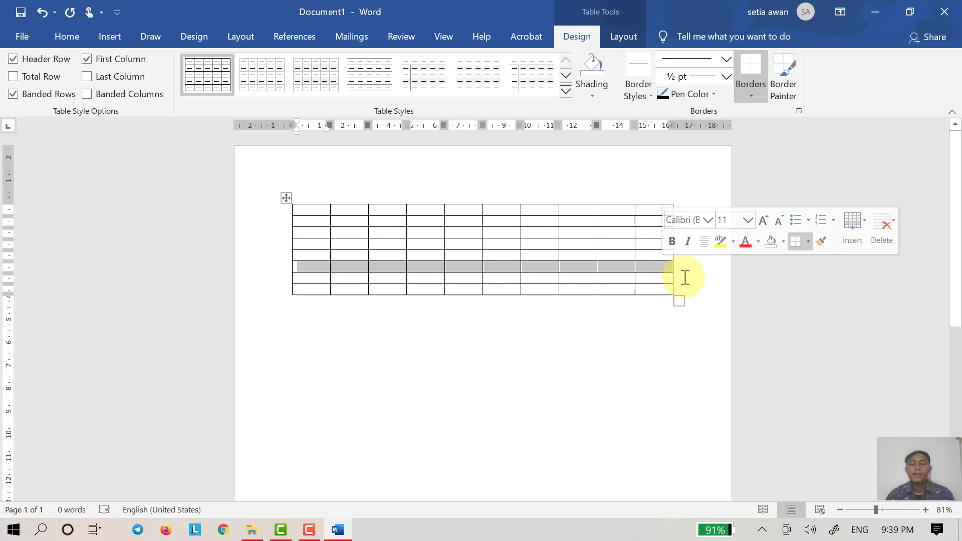
click(684, 277)
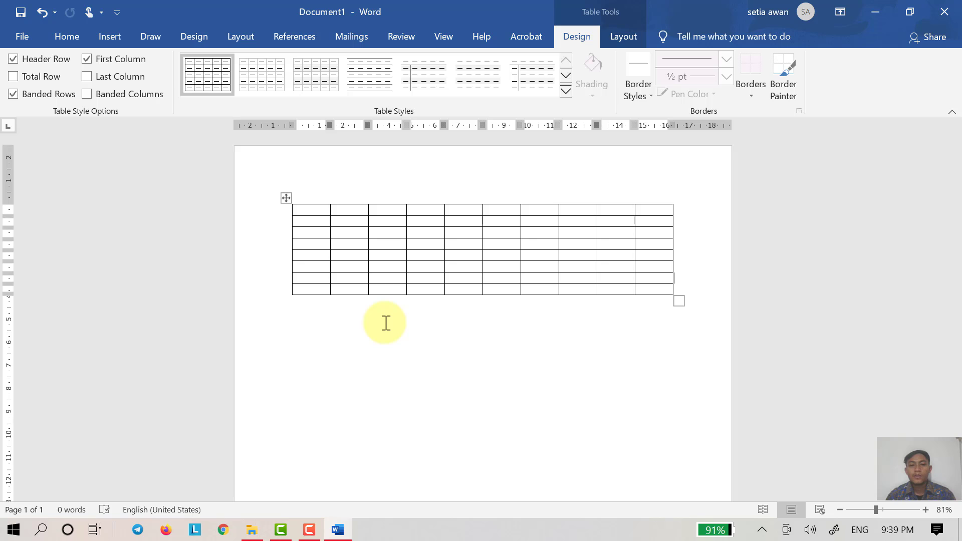
Select the entire 10-column table and delete it from the page.
click(287, 198)
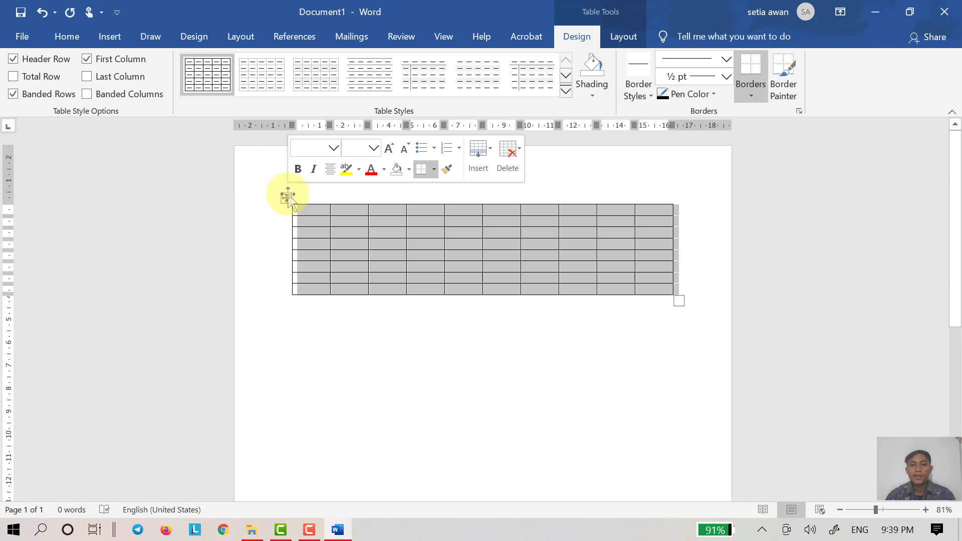
click(288, 196)
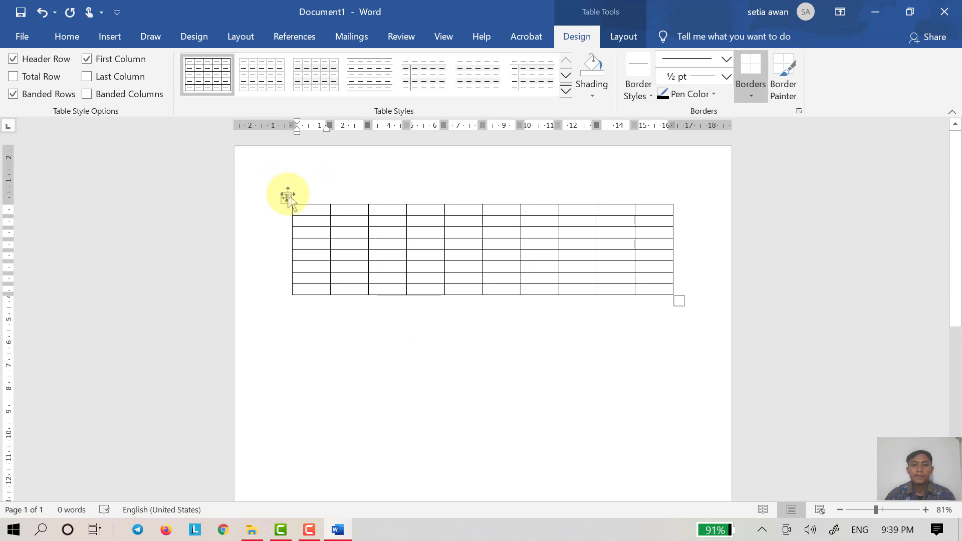
click(288, 196)
key(BackSpace)
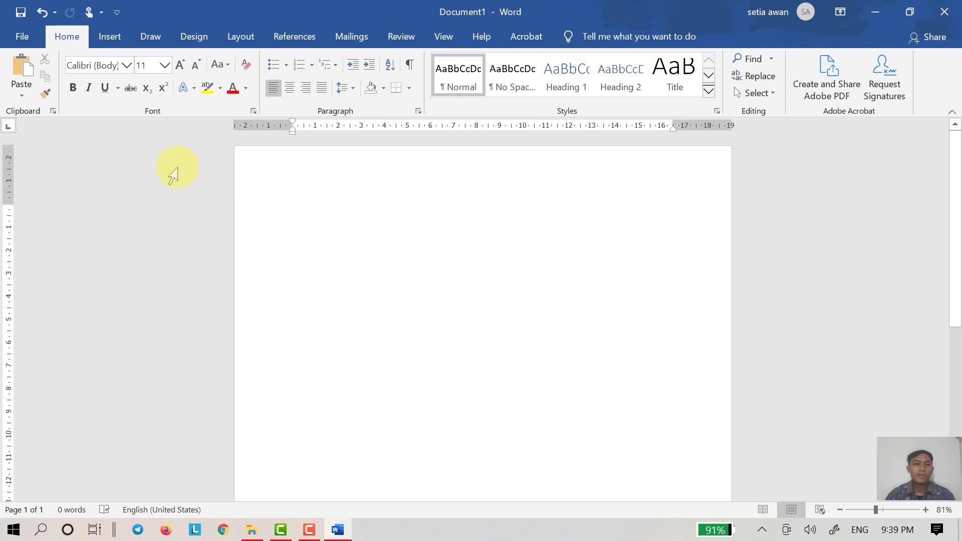
Insert a table by specifying its dimensions as 5 columns and 4 rows, keeping the fixed automatic column width.
click(119, 38)
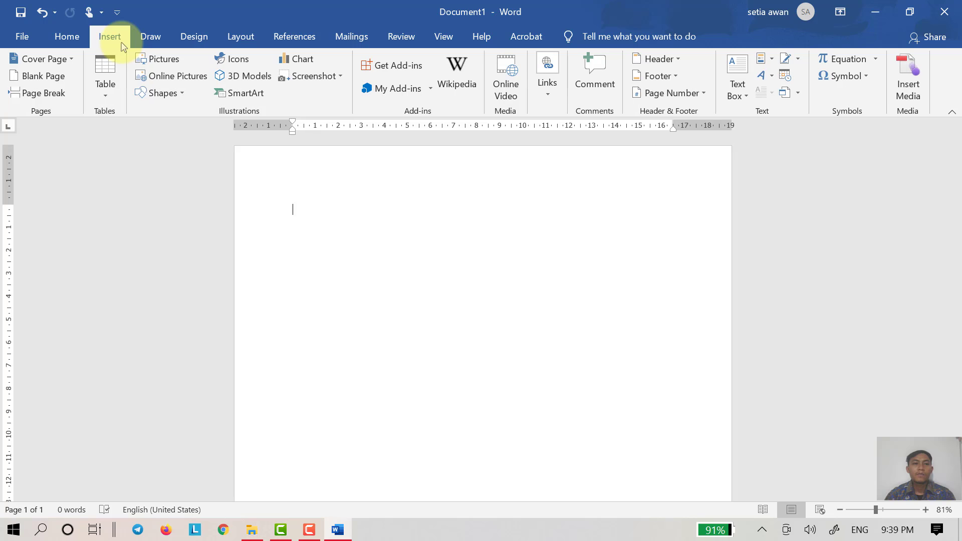
click(111, 96)
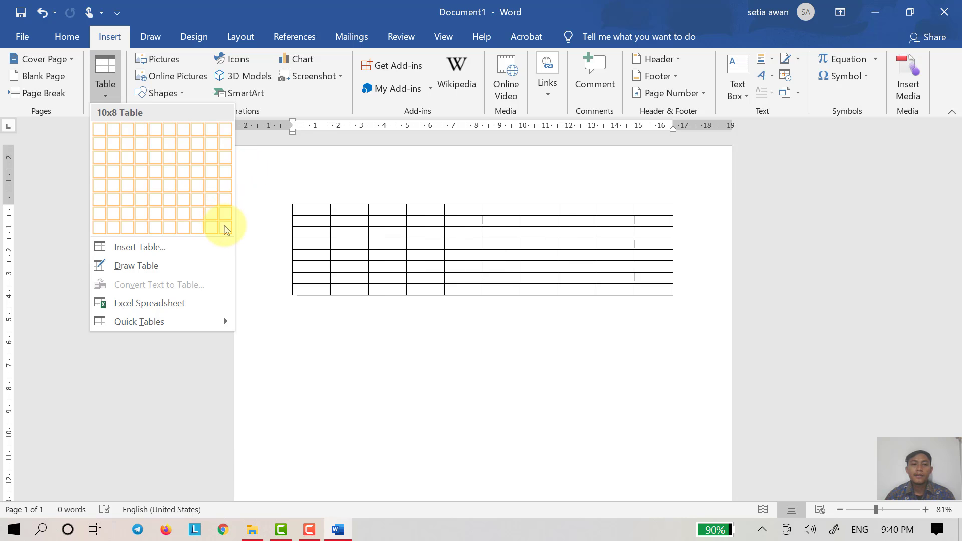
click(158, 250)
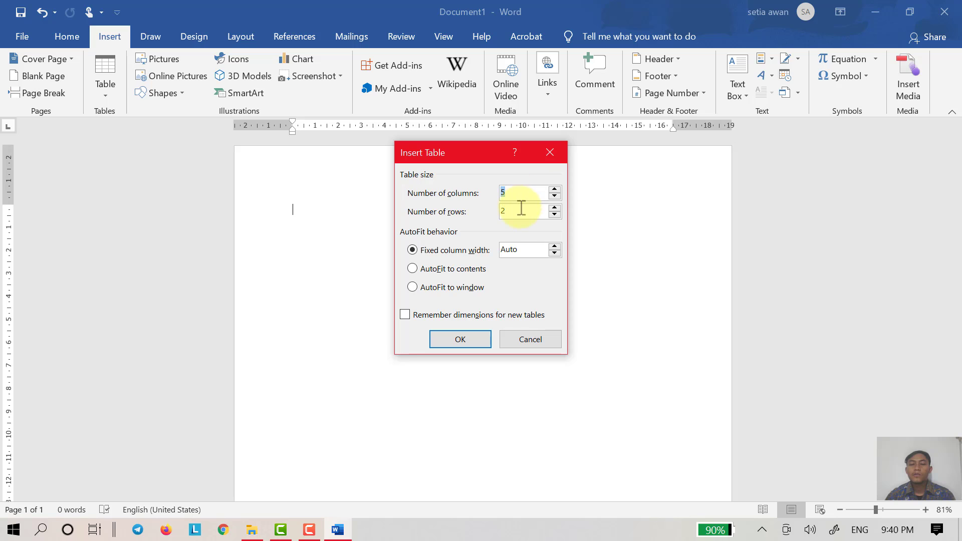
click(554, 208)
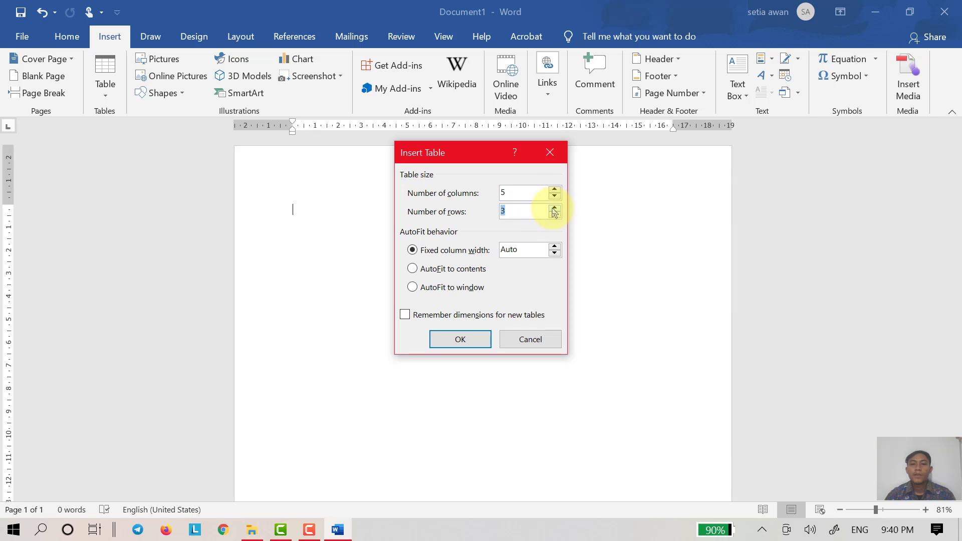
click(529, 212)
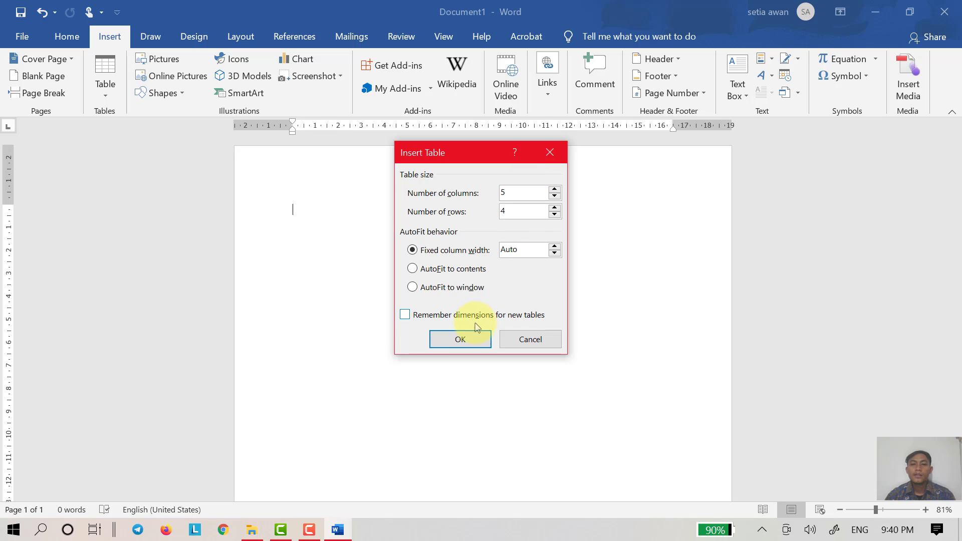
click(462, 339)
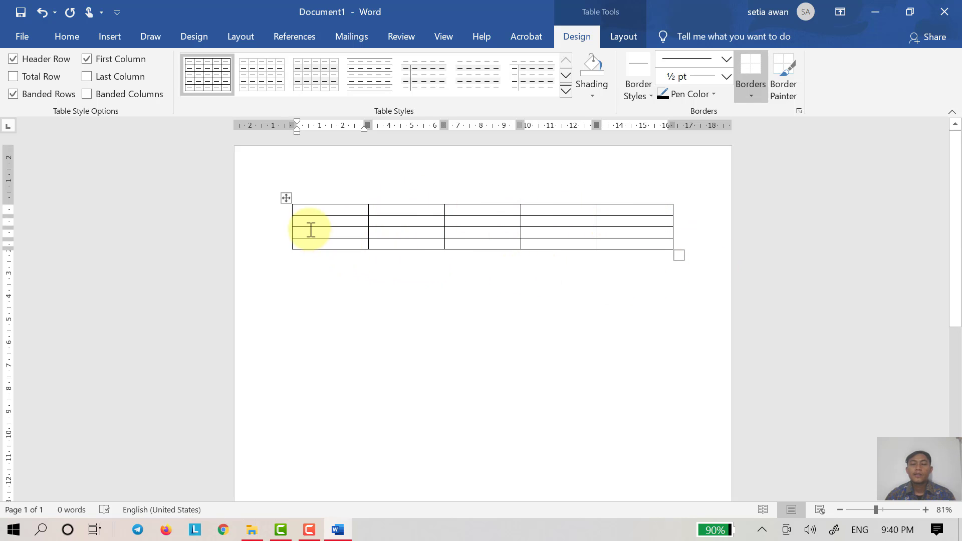
Go through the first-row cells of the 5-column table from first to last to count the columns.
mouse_move(378, 194)
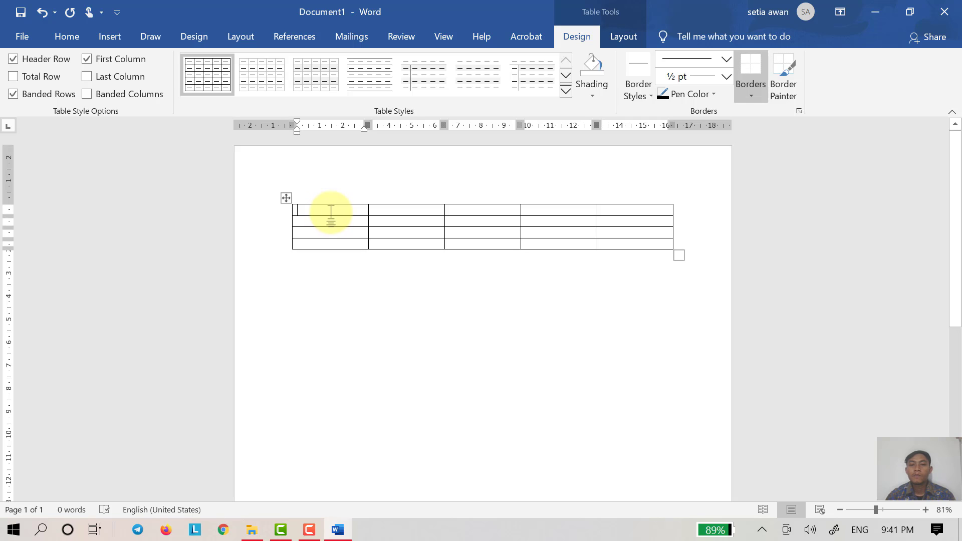
click(392, 212)
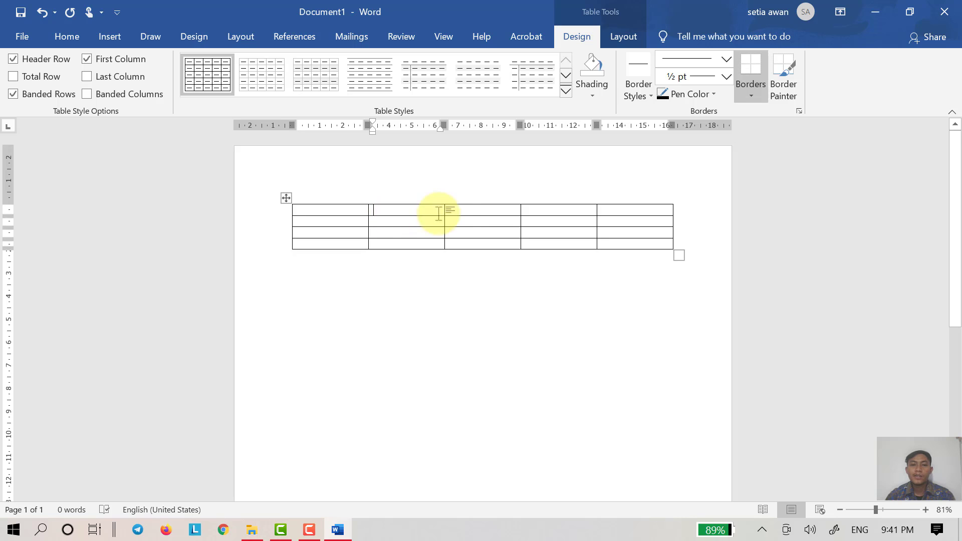
click(466, 212)
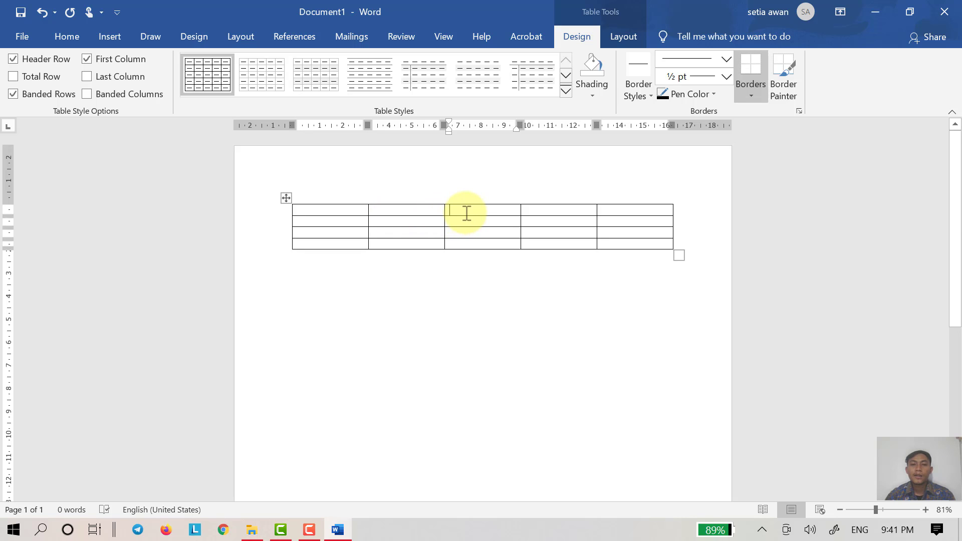
click(543, 213)
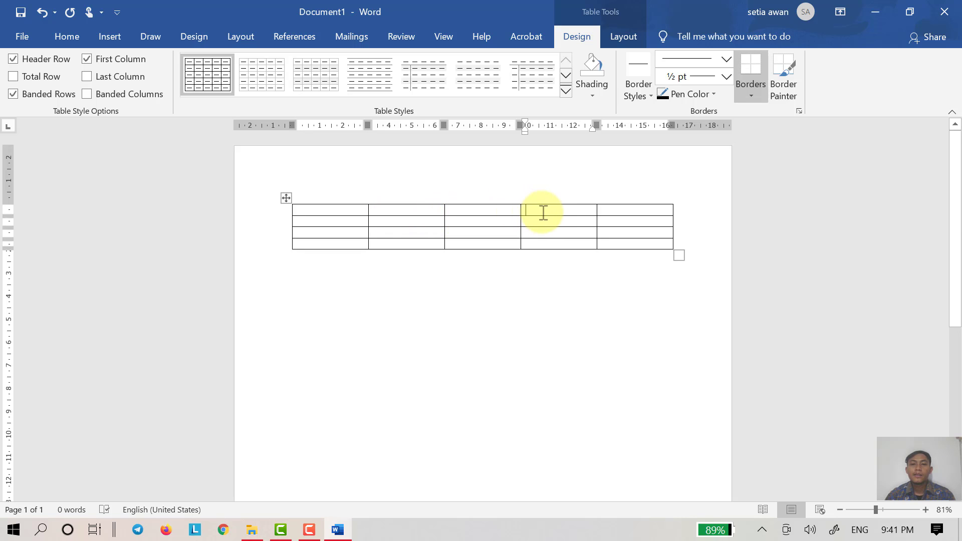
click(614, 211)
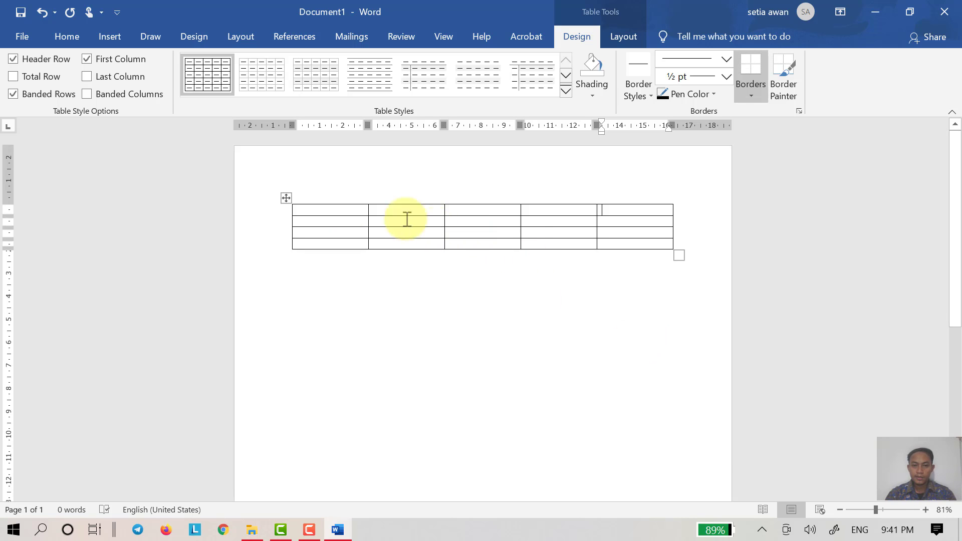
click(340, 208)
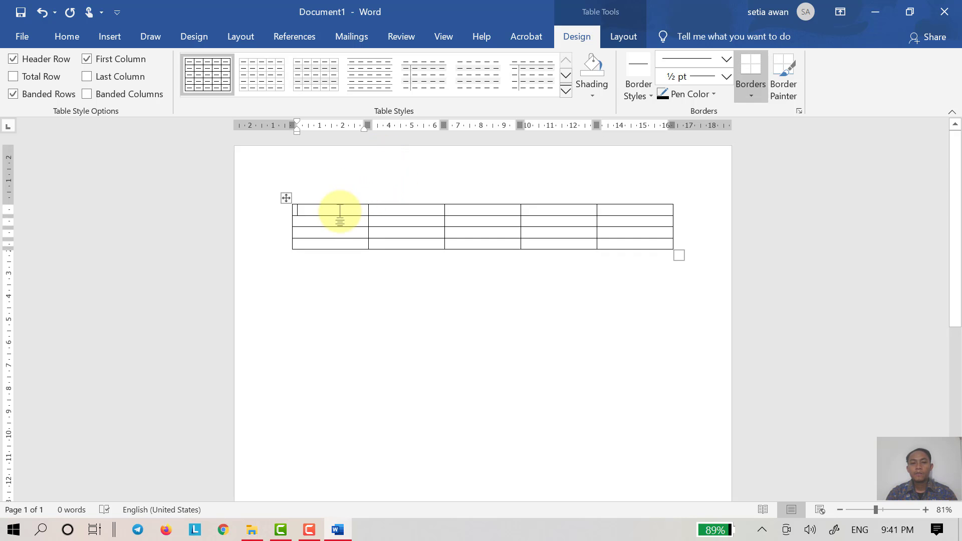
click(388, 210)
click(473, 207)
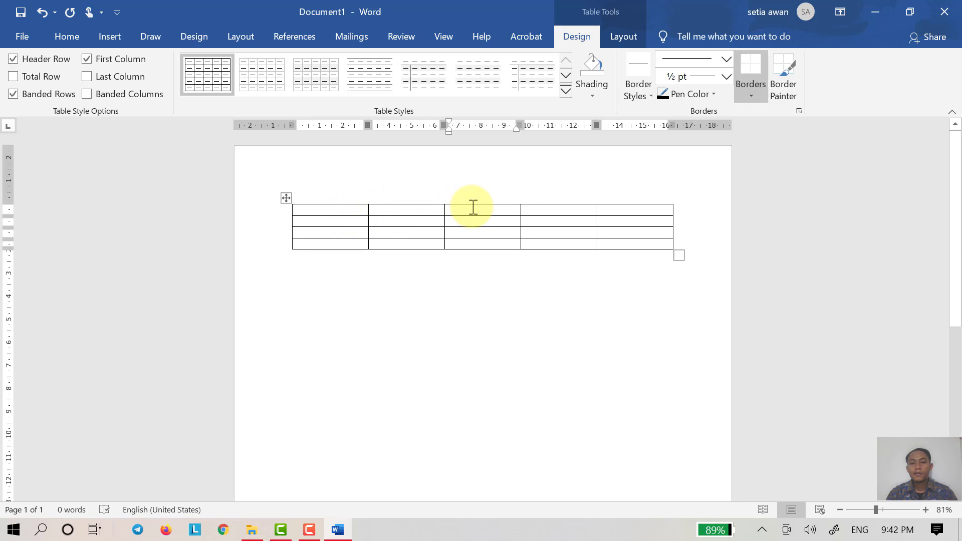
click(545, 209)
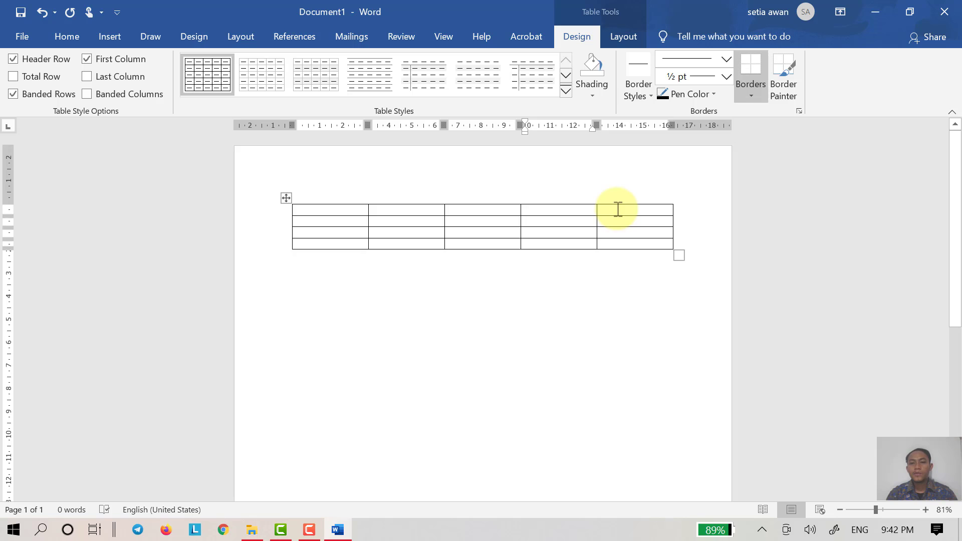
click(618, 210)
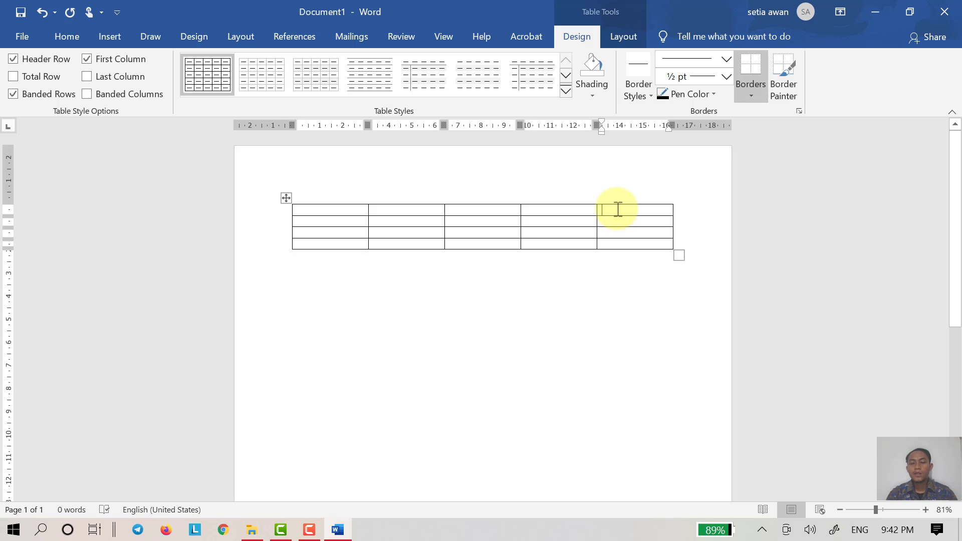
Move the insertion point back and forth between the cells of the table's second row to demonstrate cell navigation.
click(358, 213)
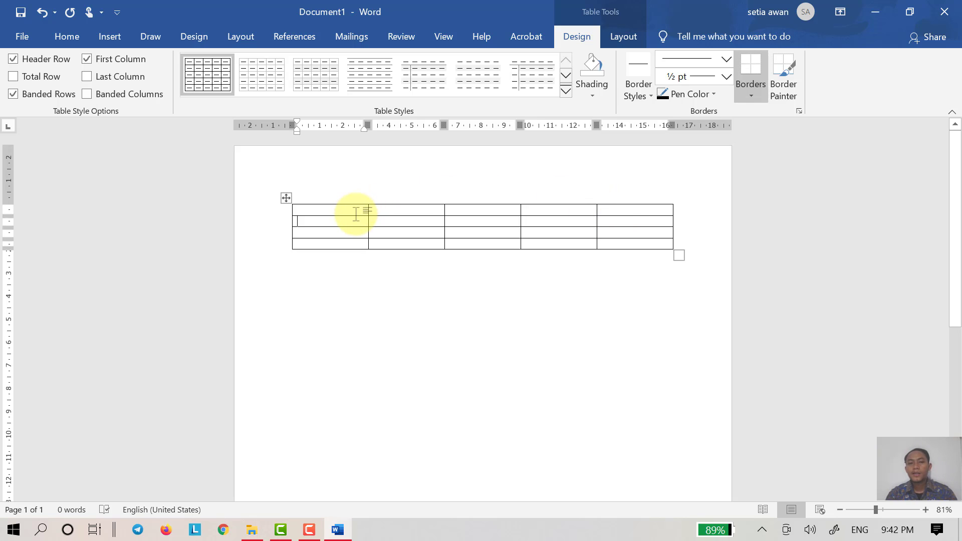
key(Tab)
key(Tab)
key(Tab)
key(shift+Tab)
key(shift+Tab)
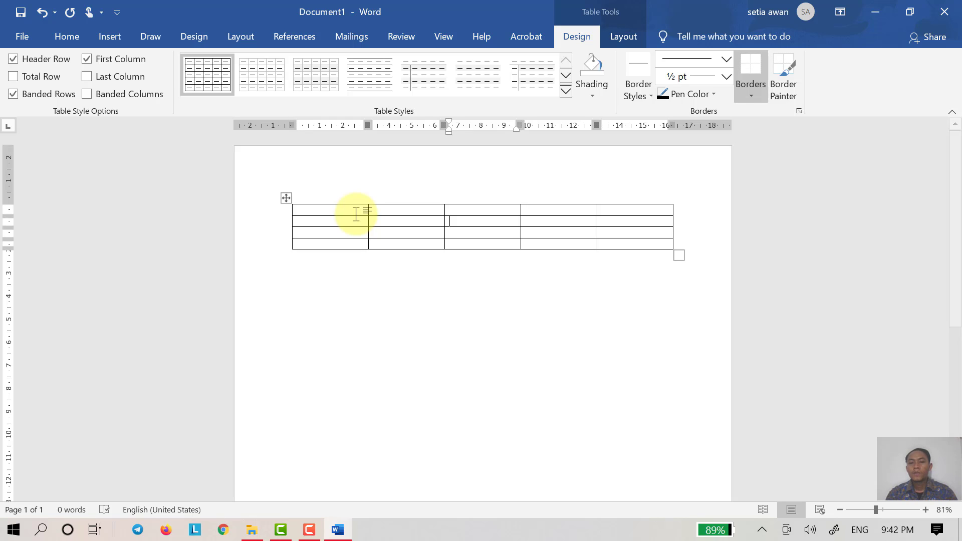
key(shift+Tab)
key(Tab)
key(Tab)
key(Tab)
key(Tab)
key(Left)
key(Up)
key(Left)
key(Left)
key(Left)
key(Right)
key(Right)
key(Right)
key(Right)
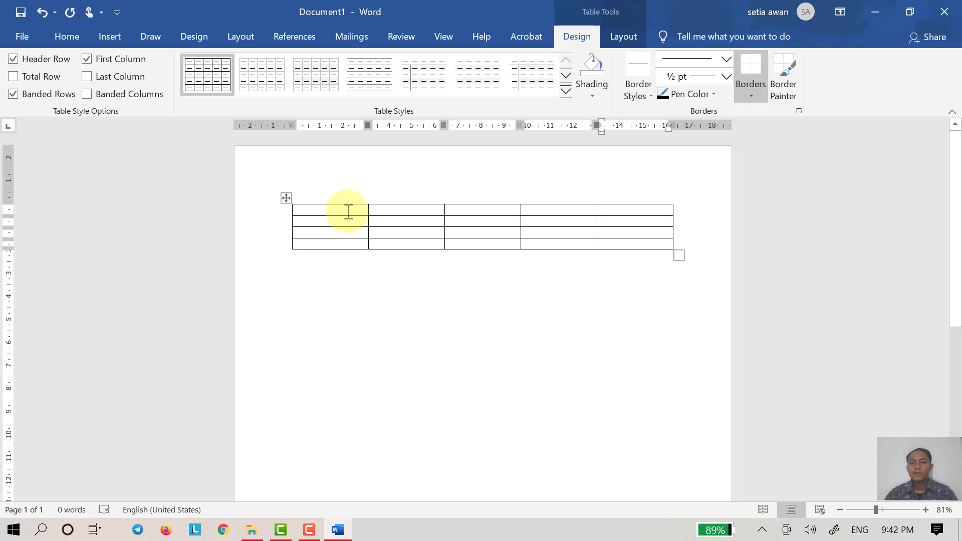
Fill the first three header cells of the table with "Nama Hewan", "Tempat Hidup" and "Makanan".
click(348, 212)
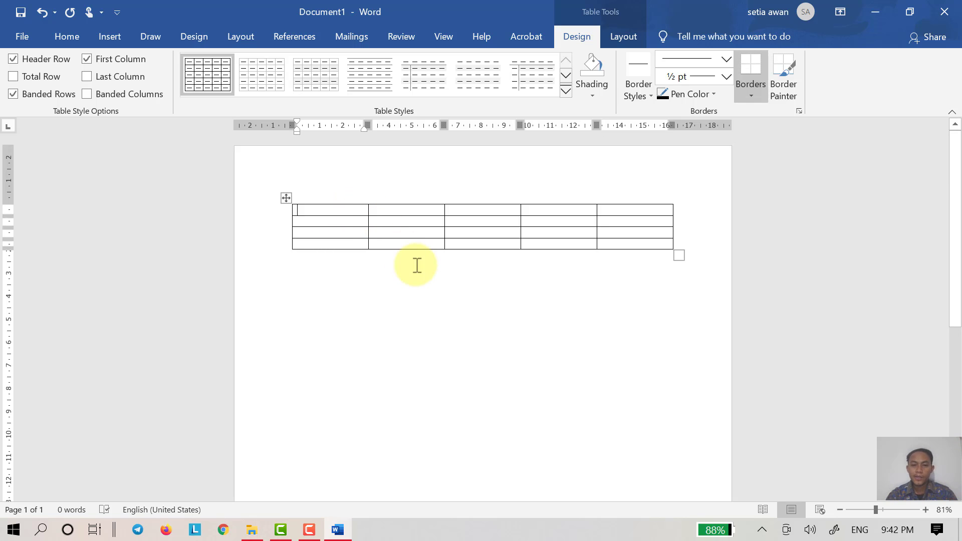
text(Na)
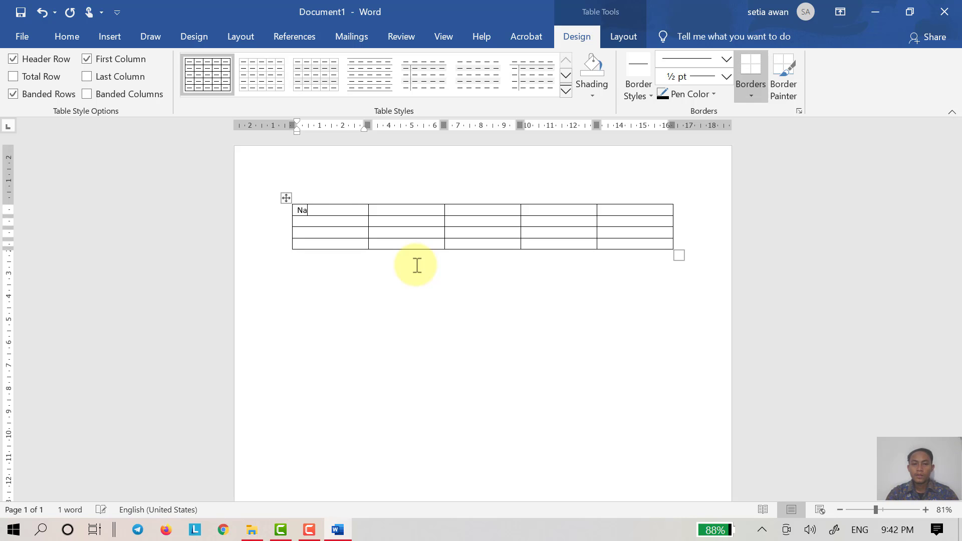
text(ma Hewan)
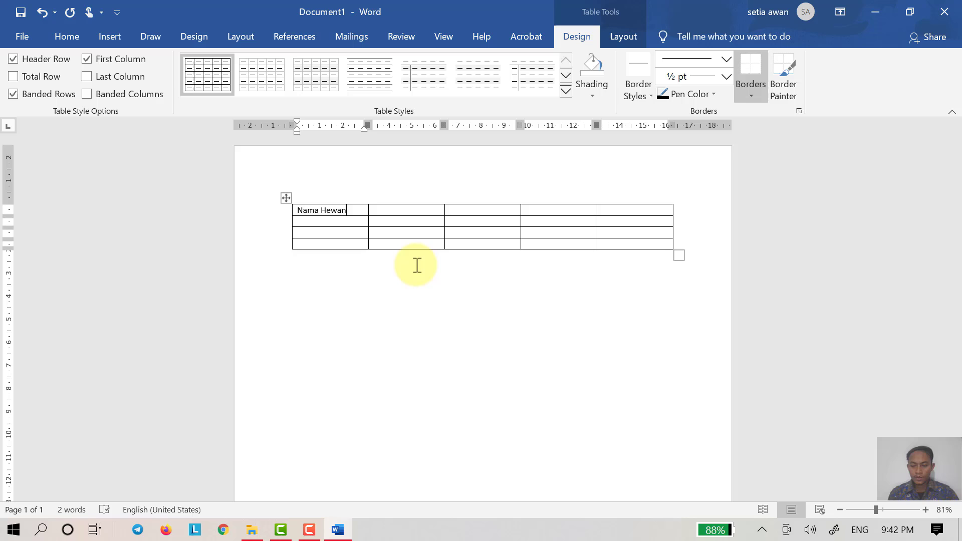
key(Tab)
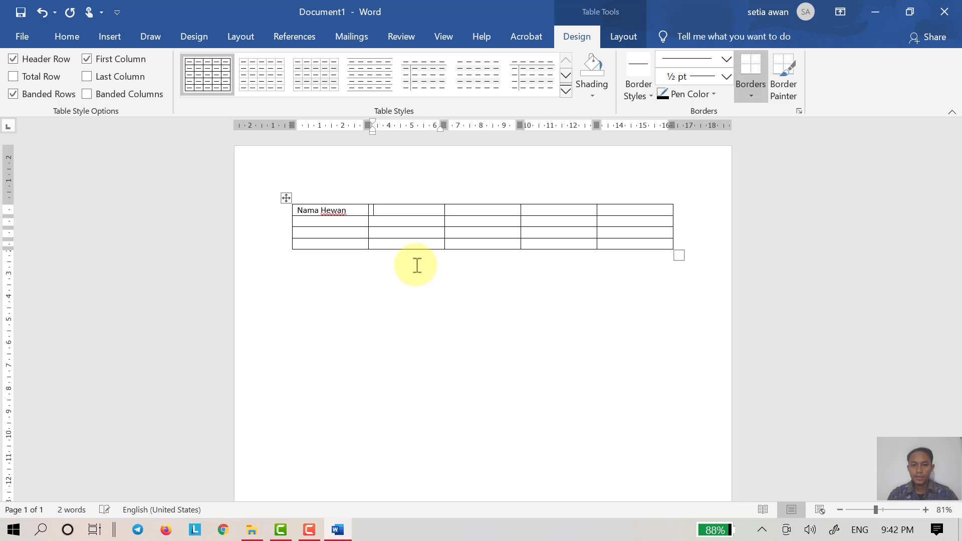
text(Tempat)
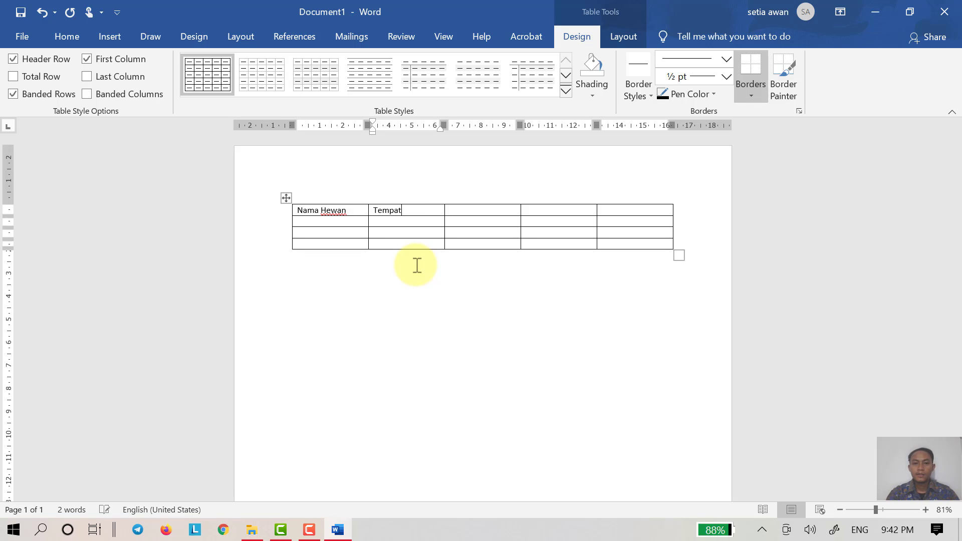
text( Hidup)
key(Tab)
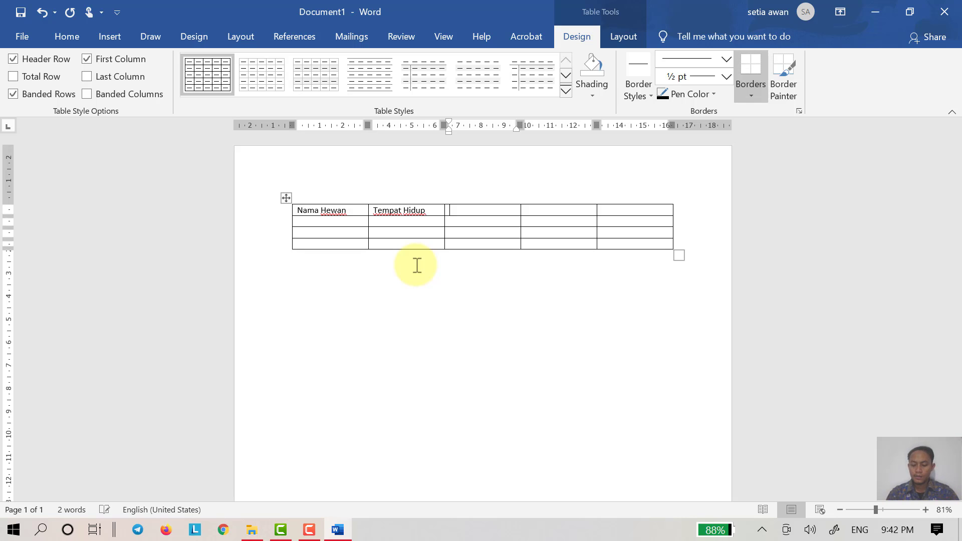
text(Makanan)
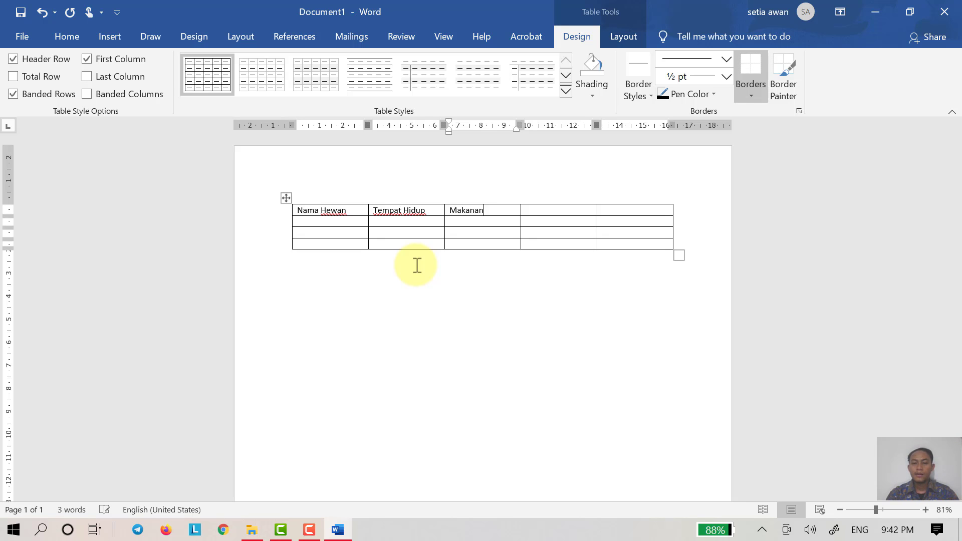
click(543, 287)
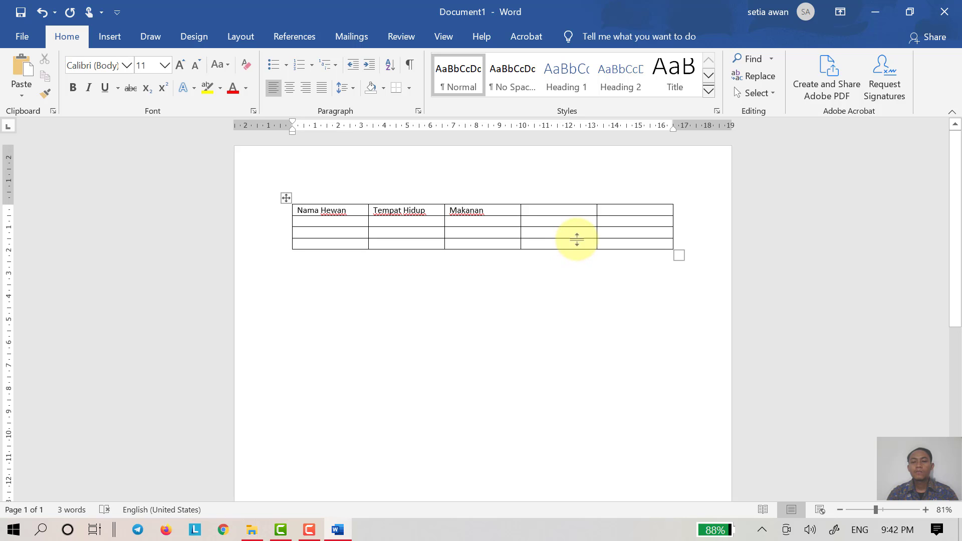
click(572, 241)
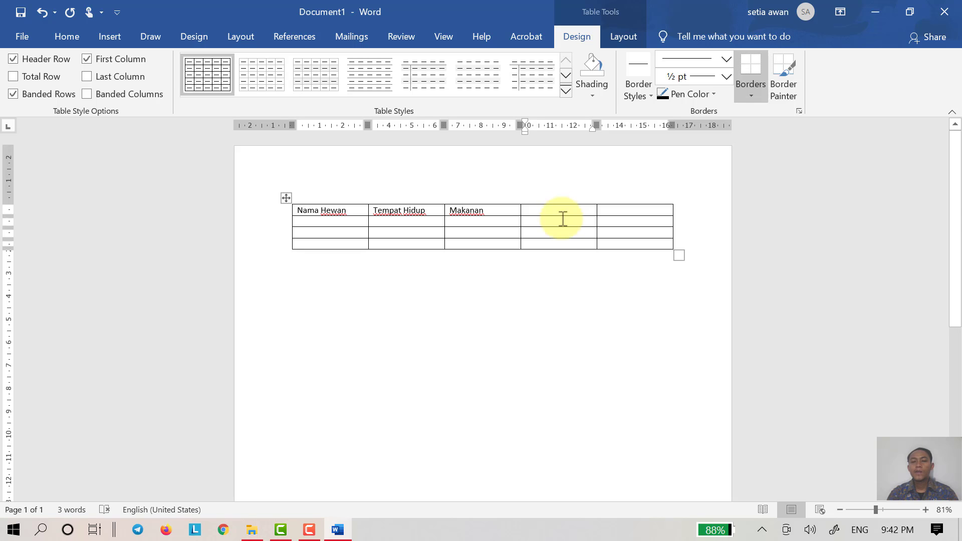
drag(562, 216, 561, 243)
click(423, 234)
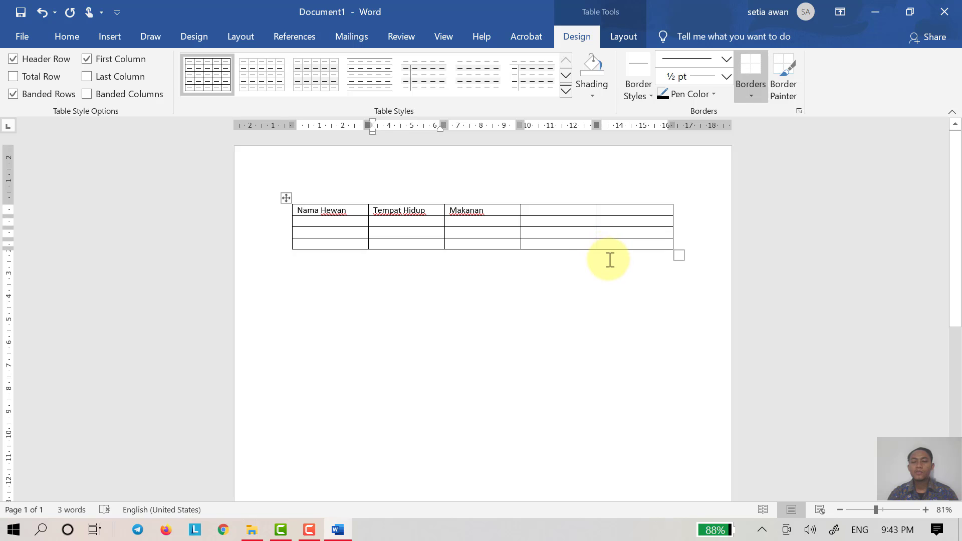
Delete the two empty columns after "Makanan", first the fifth and then the fourth.
click(616, 208)
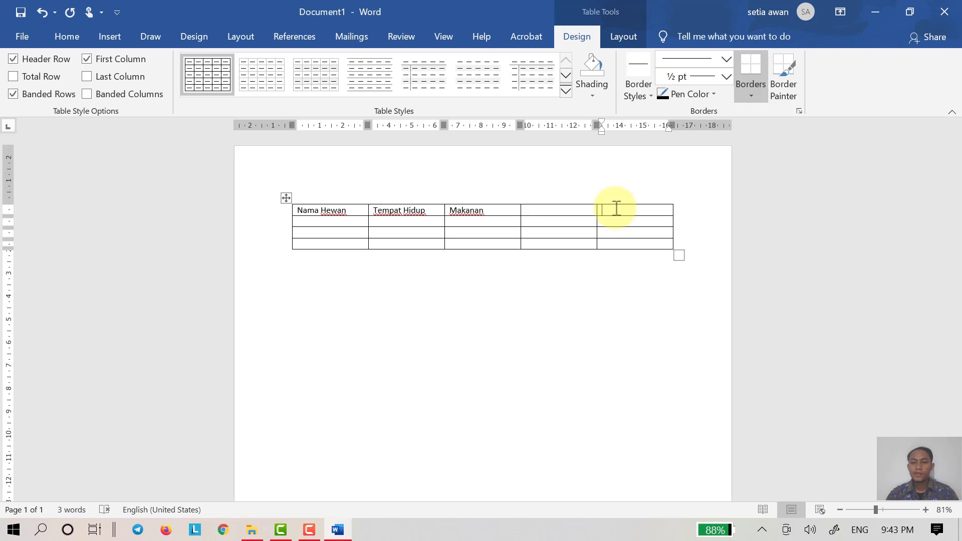
drag(616, 209, 627, 238)
click(623, 216)
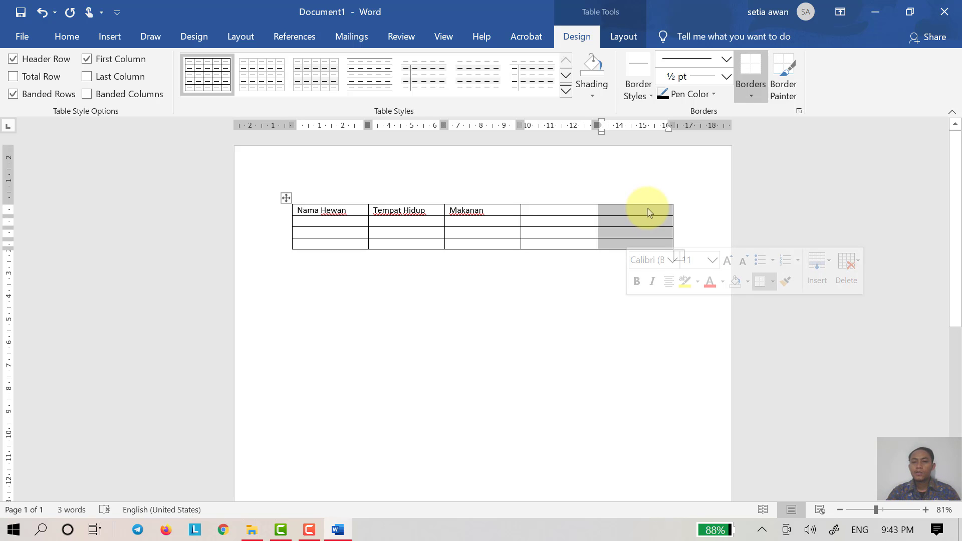
key(BackSpace)
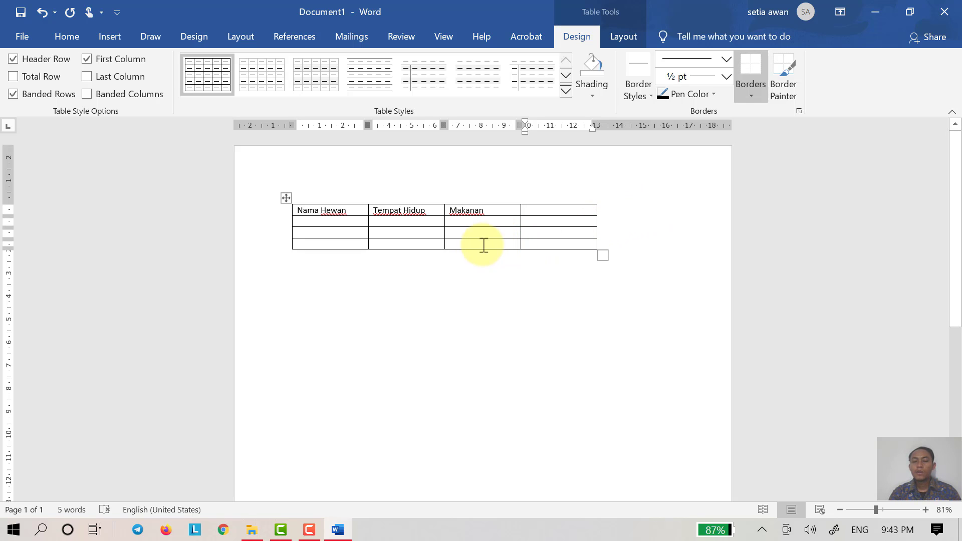
click(551, 208)
drag(551, 209, 557, 240)
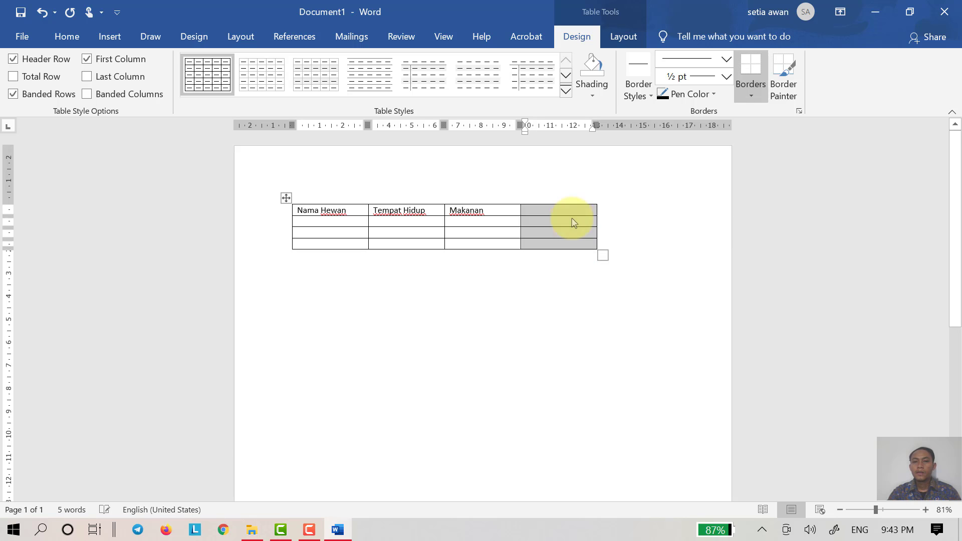
key(BackSpace)
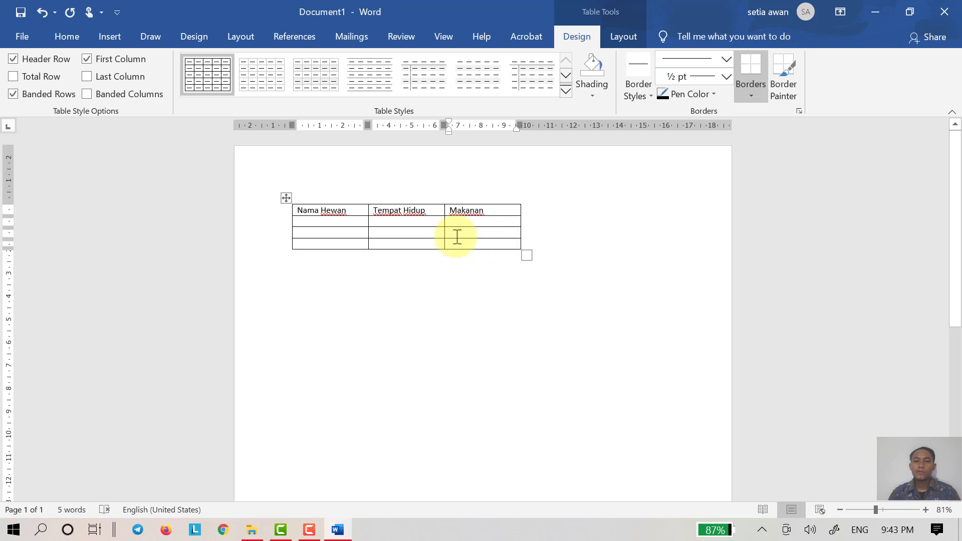
Delete the table's empty last row using the Delete Cells command.
click(359, 244)
drag(360, 245, 454, 246)
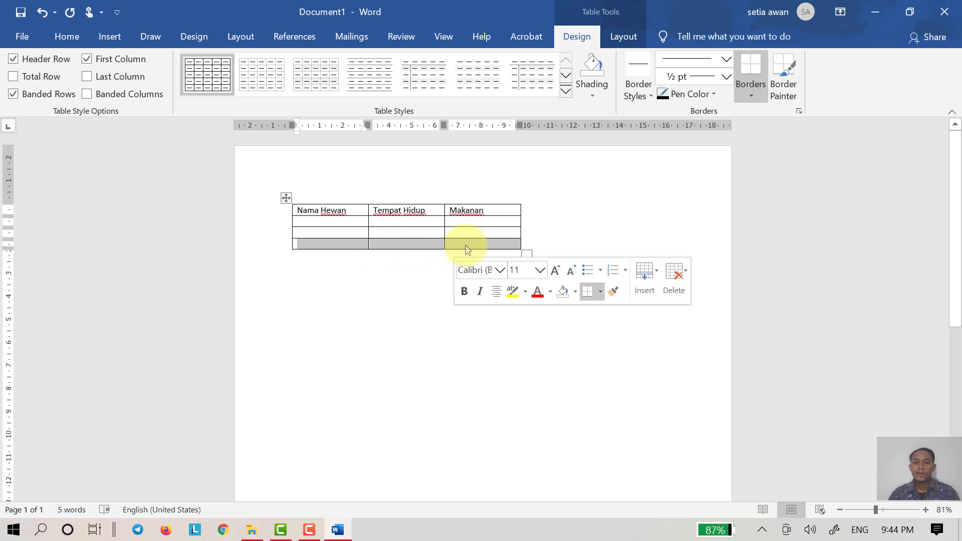
right_click(468, 249)
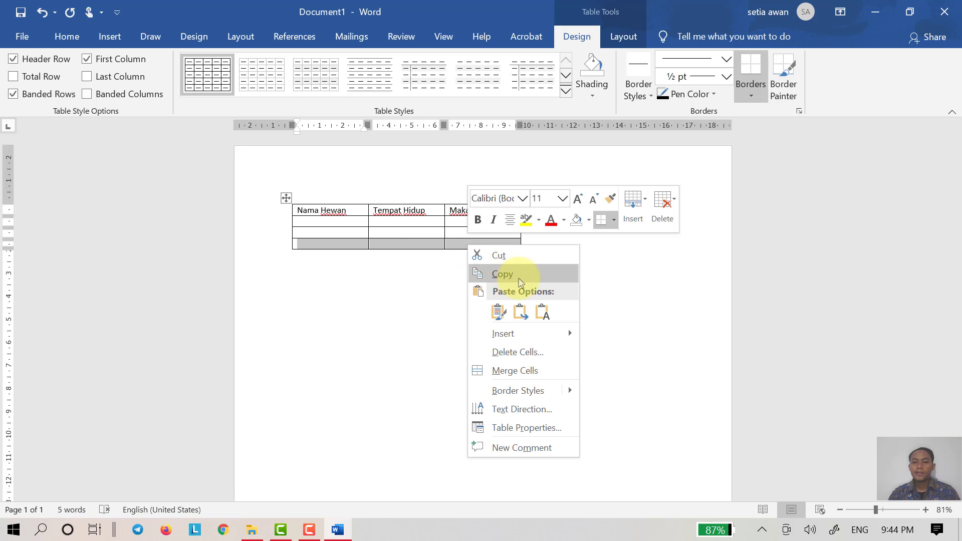
click(552, 357)
drag(471, 200, 622, 212)
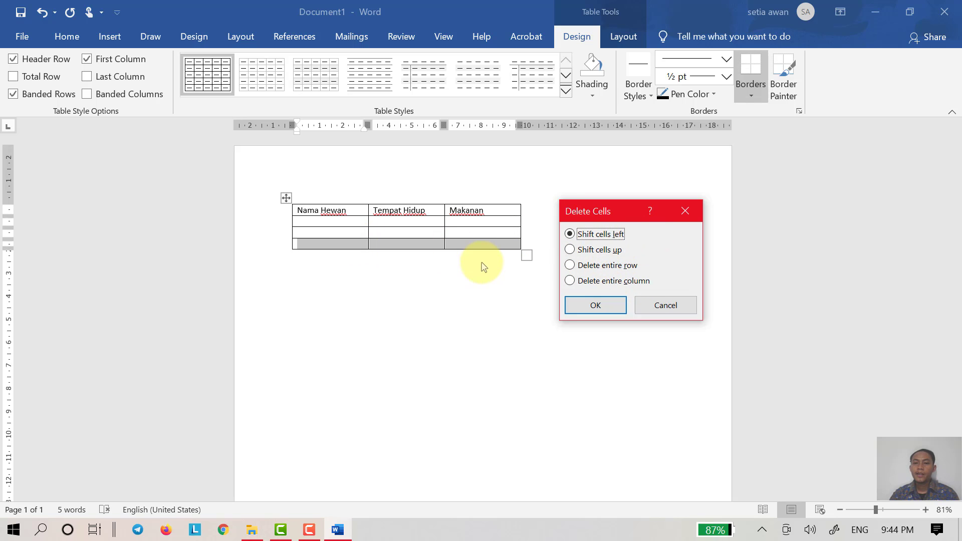
click(603, 313)
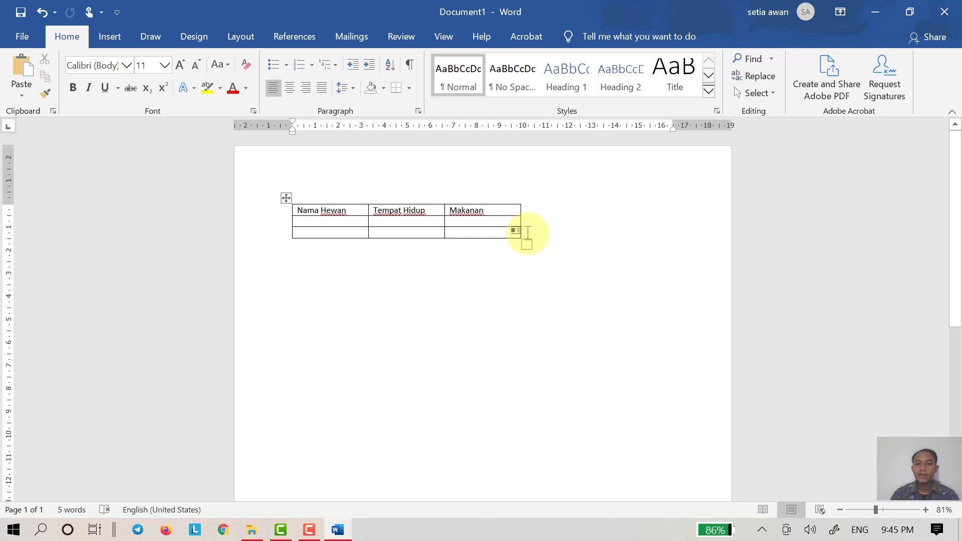
Add one empty row to the bottom of the table from the end-of-row mark after its last cell.
click(524, 235)
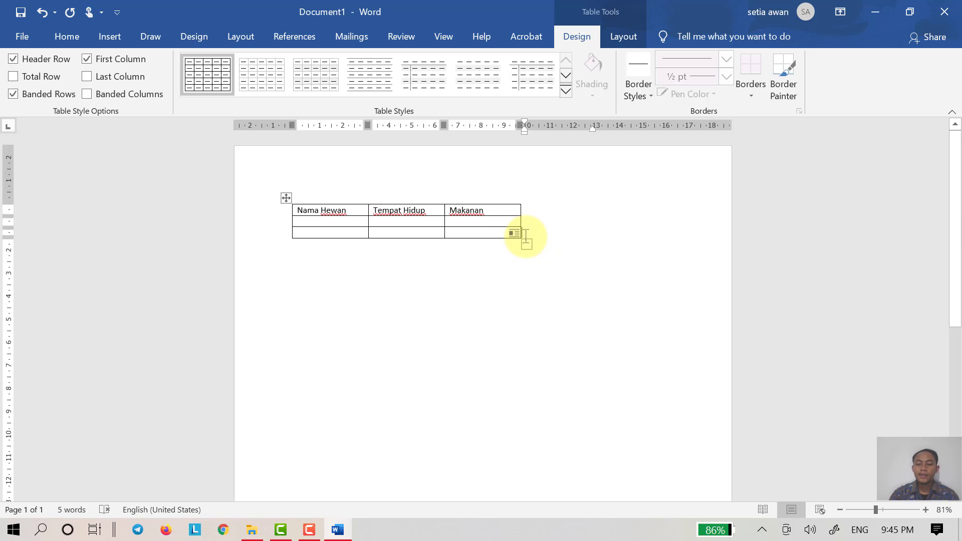
key(Return)
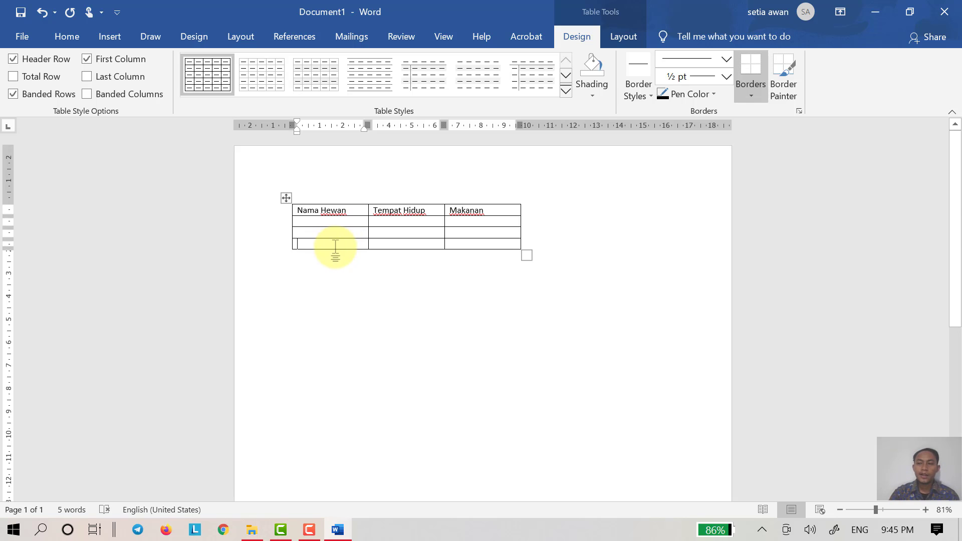
Add two blank lines inside the first cell of the table's last row, and remove them again.
key(Return)
key(Return)
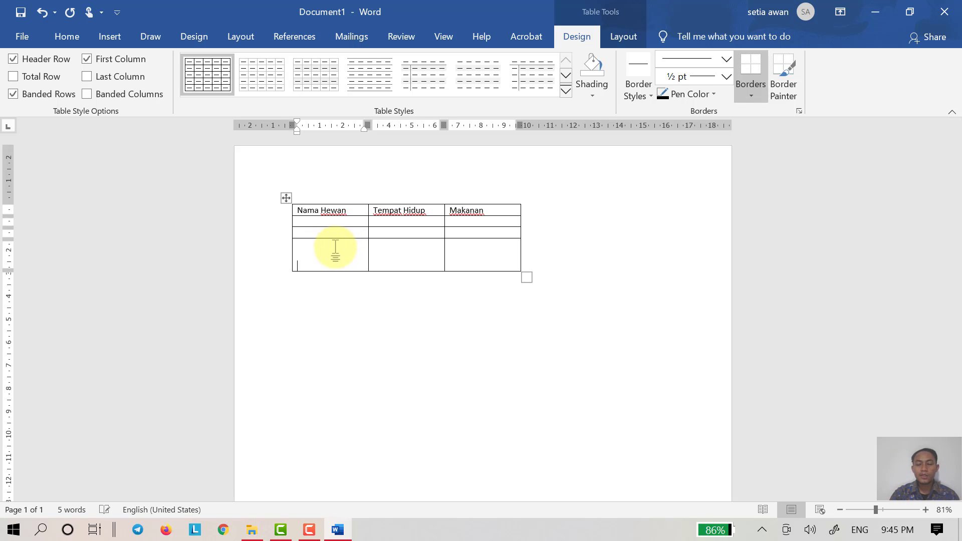
key(BackSpace)
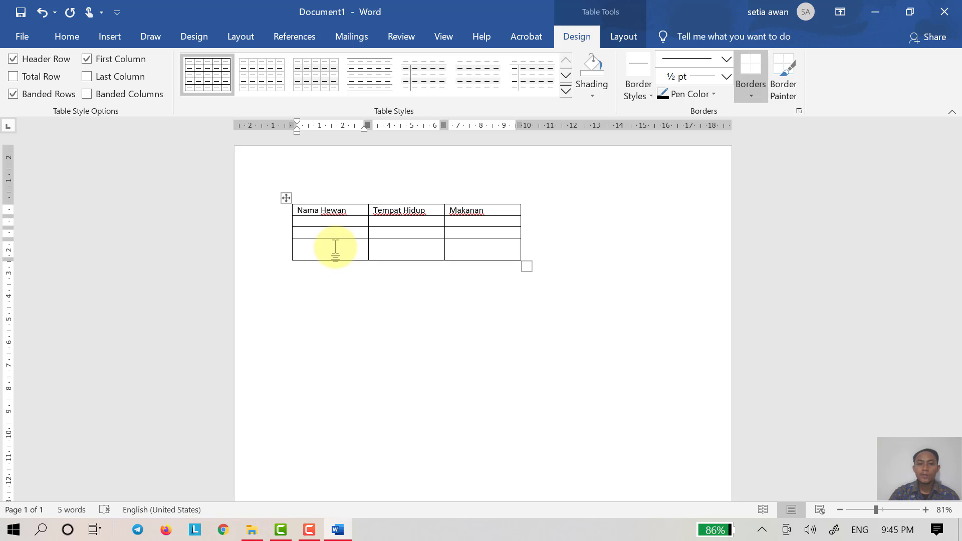
key(BackSpace)
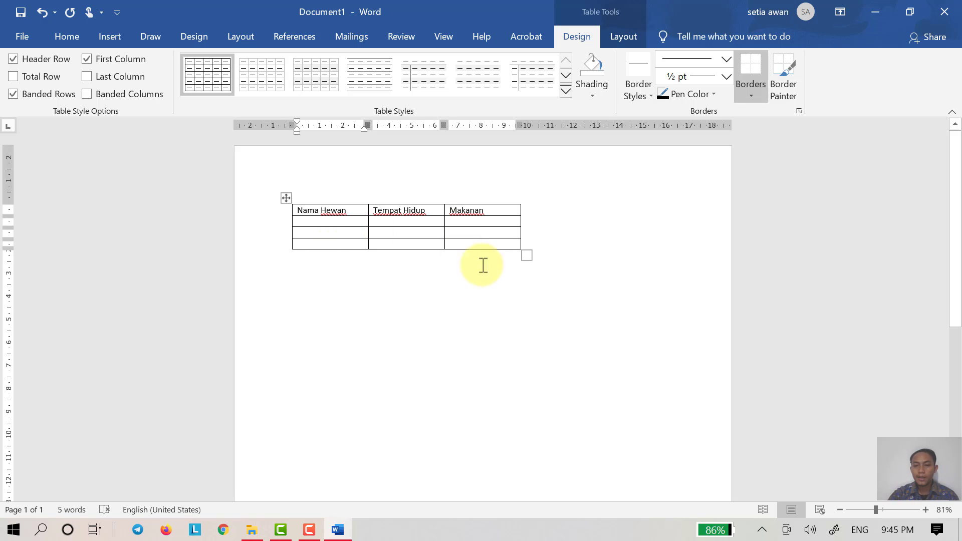
Append a row from the end of the table's last row, and insert one more beneath it with Insert Rows Below.
click(526, 246)
key(Return)
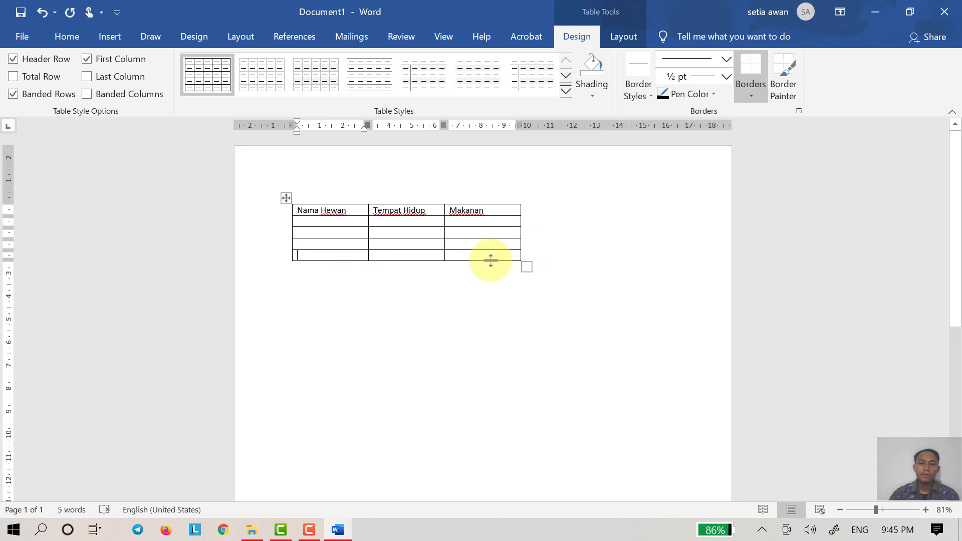
drag(497, 259, 337, 258)
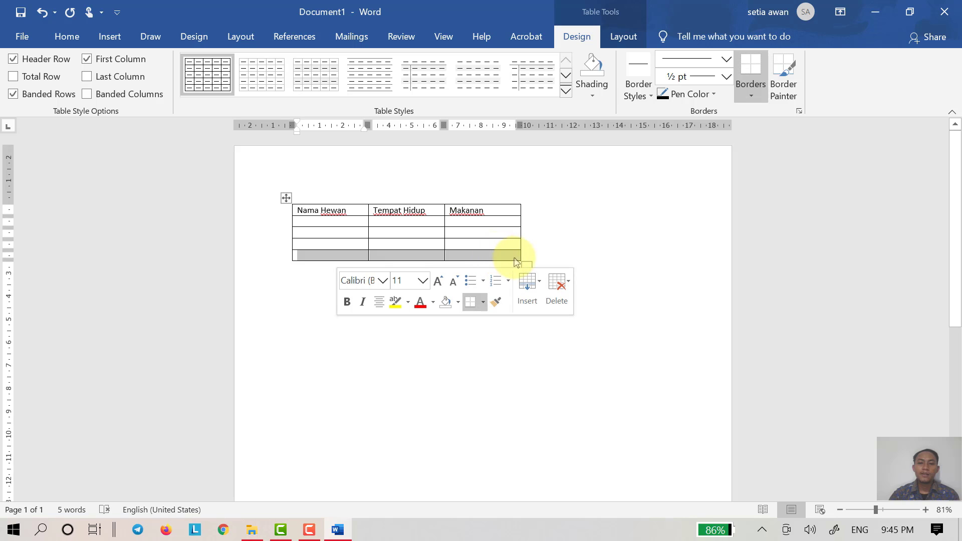
right_click(484, 259)
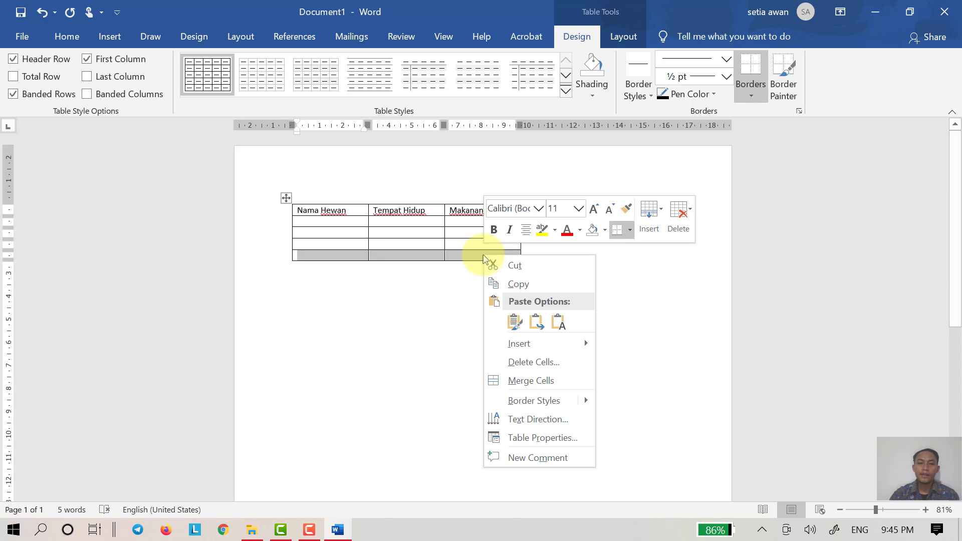
mouse_move(546, 339)
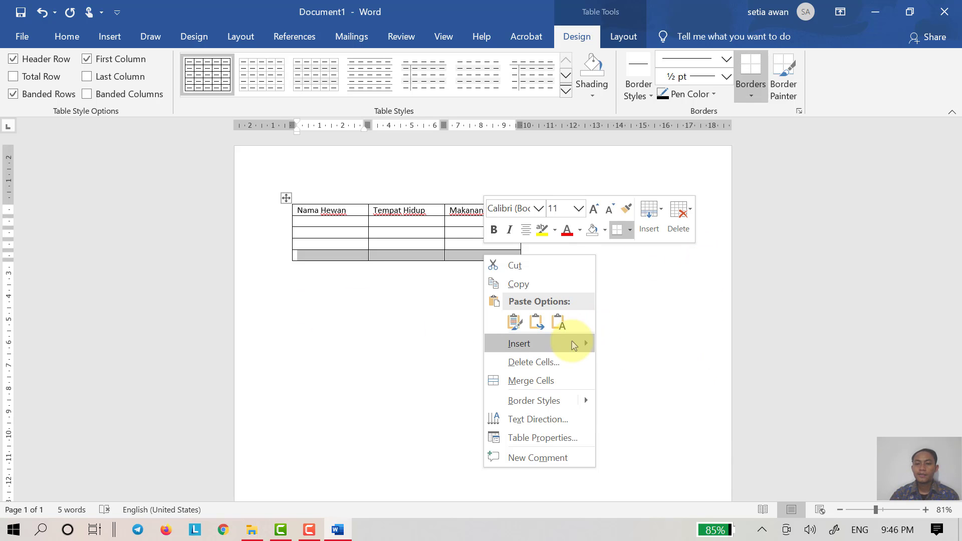
mouse_move(574, 346)
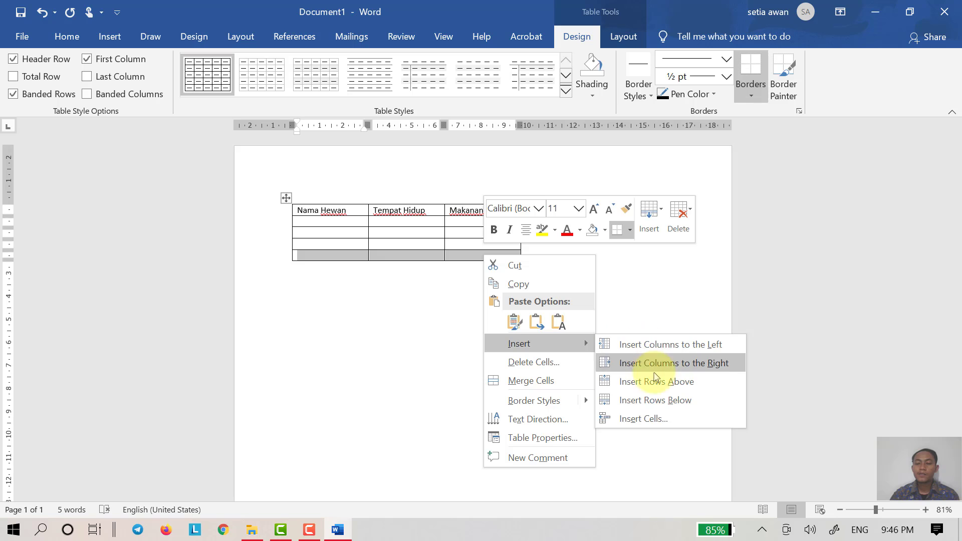
click(706, 405)
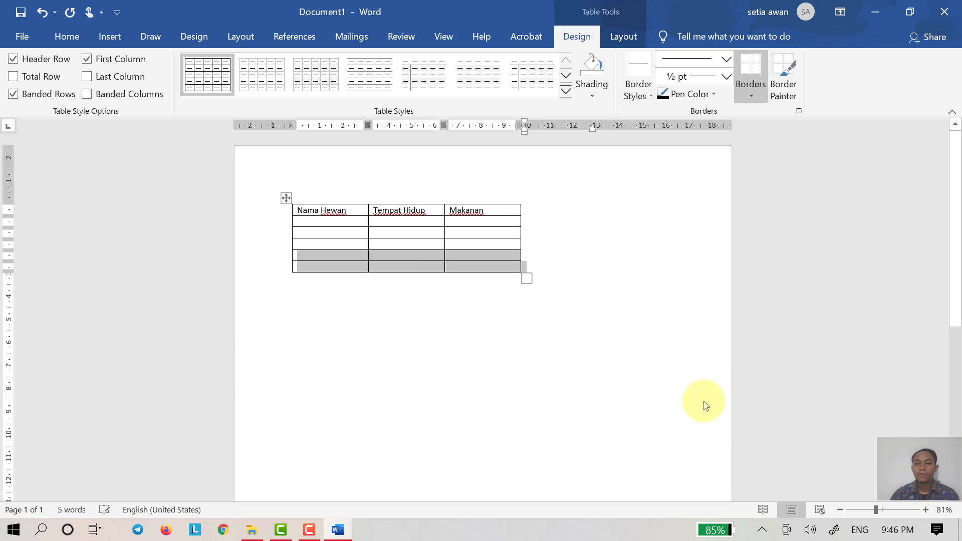
Append one more empty row to the table from just outside the end of its last row.
click(400, 270)
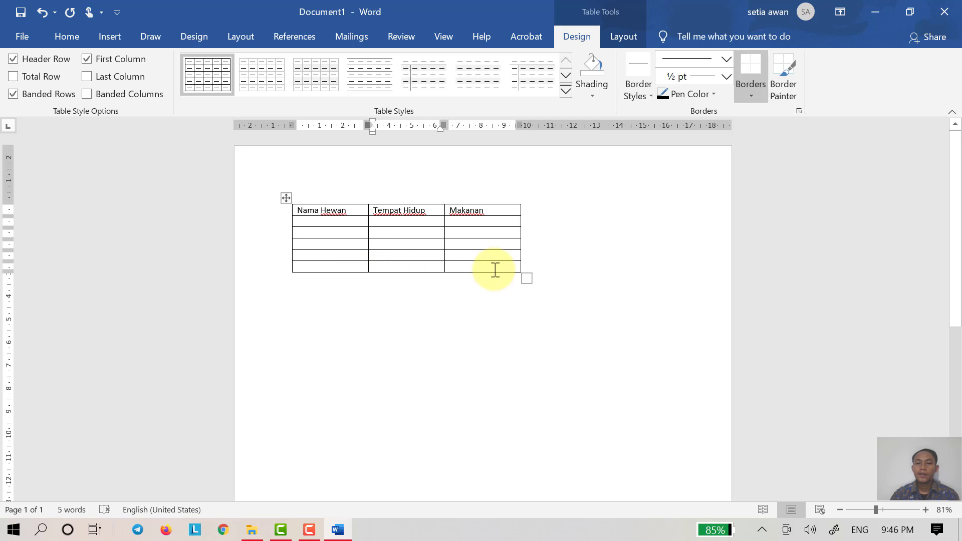
click(524, 266)
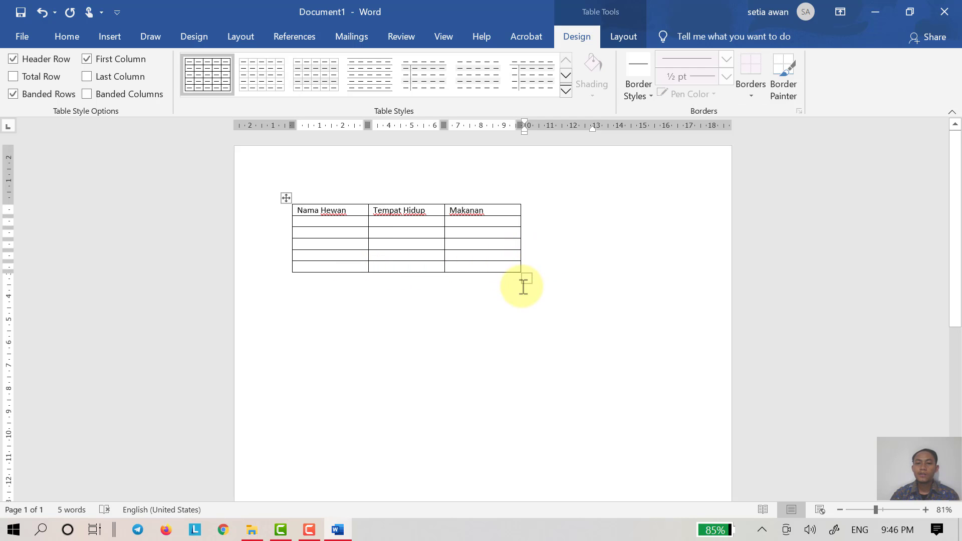
key(Return)
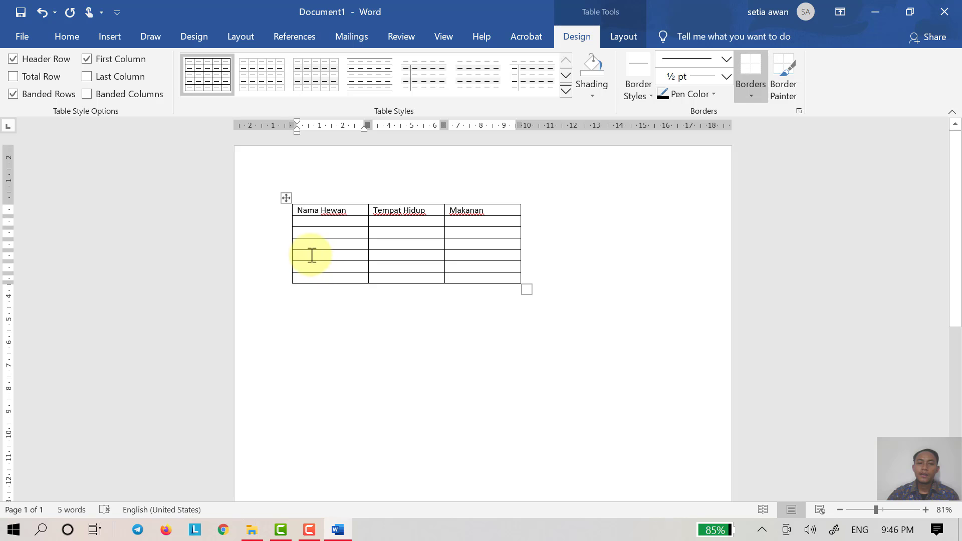
Insert four rows at once at the bottom of the table, based on a selection of its last four rows.
drag(303, 255, 492, 275)
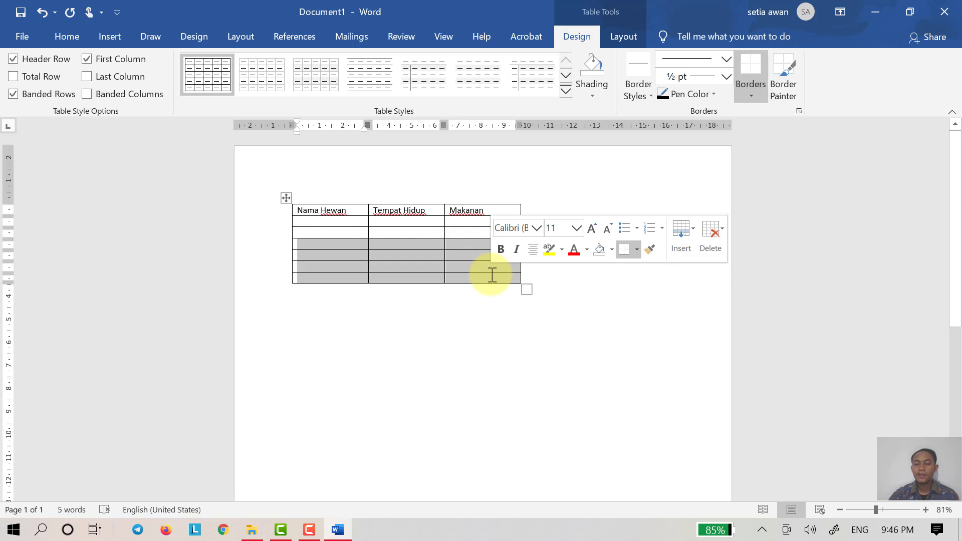
right_click(492, 275)
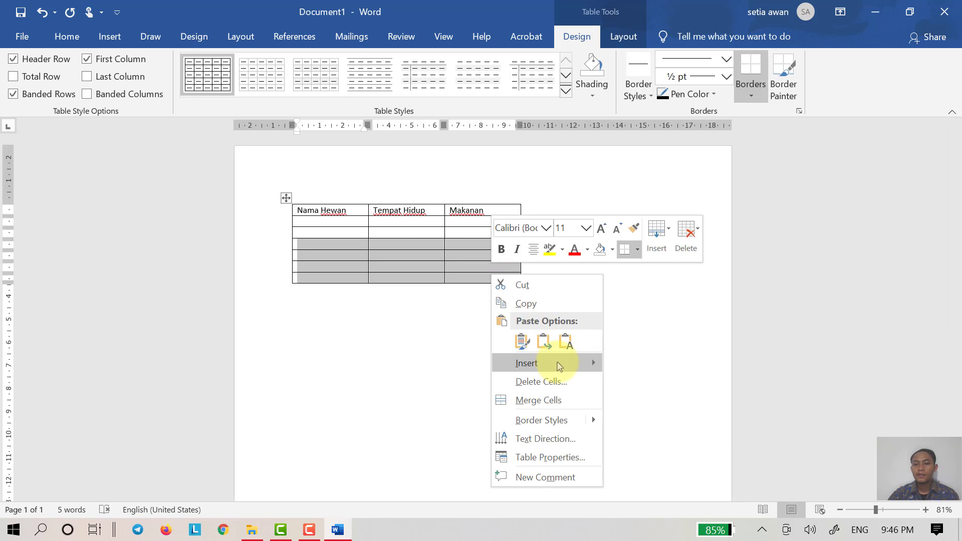
mouse_move(559, 367)
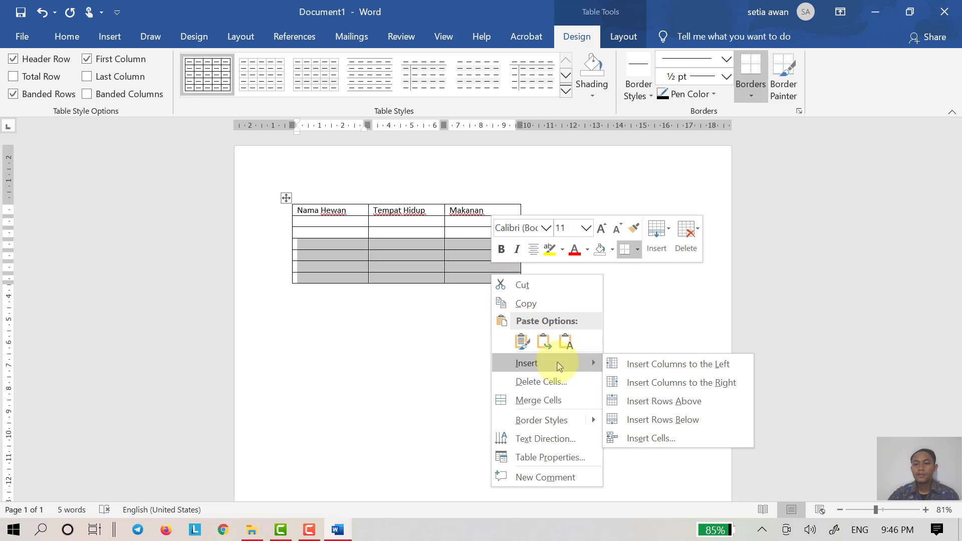
click(677, 421)
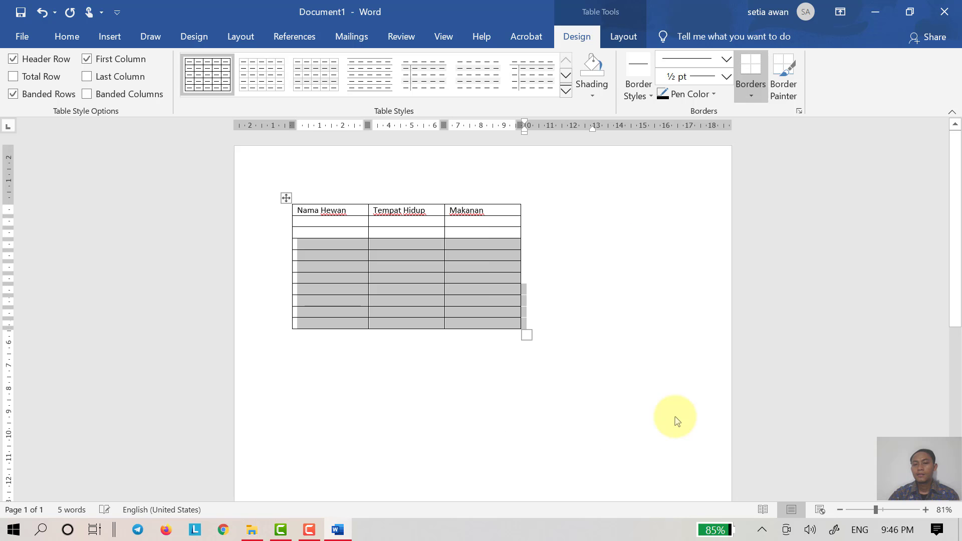
click(541, 322)
drag(503, 323, 351, 316)
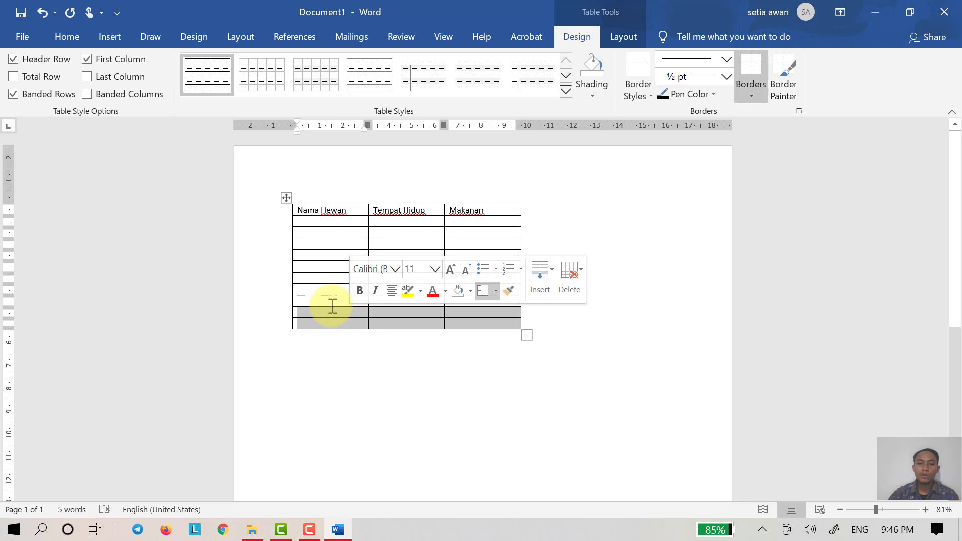
click(504, 325)
drag(505, 325, 313, 253)
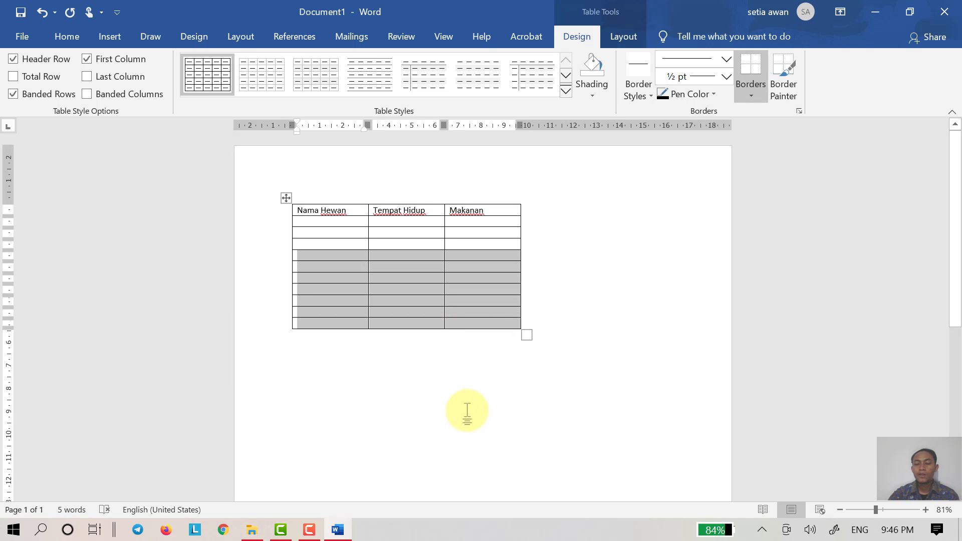
click(495, 346)
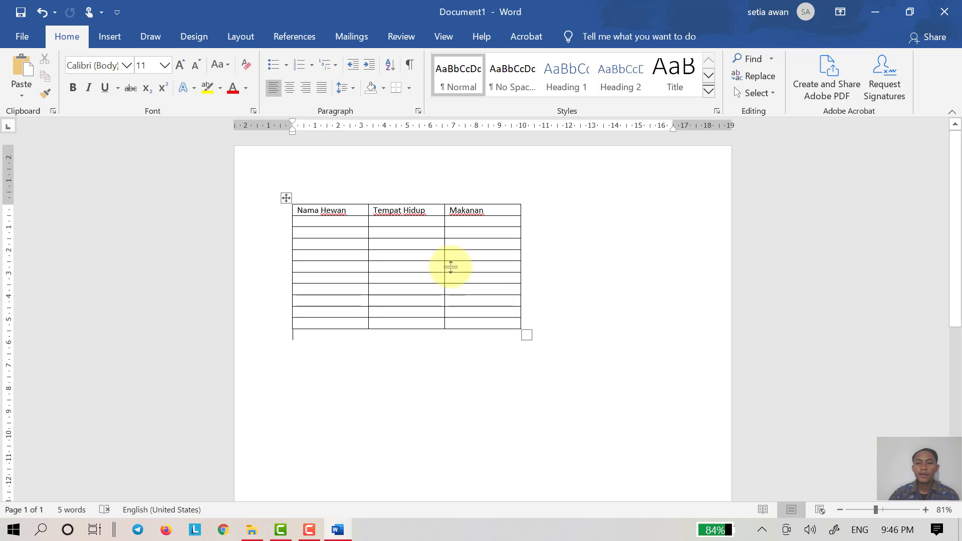
Enlarge the whole table proportionally from its lower corner to about 16 cm wide, with taller rows.
click(361, 212)
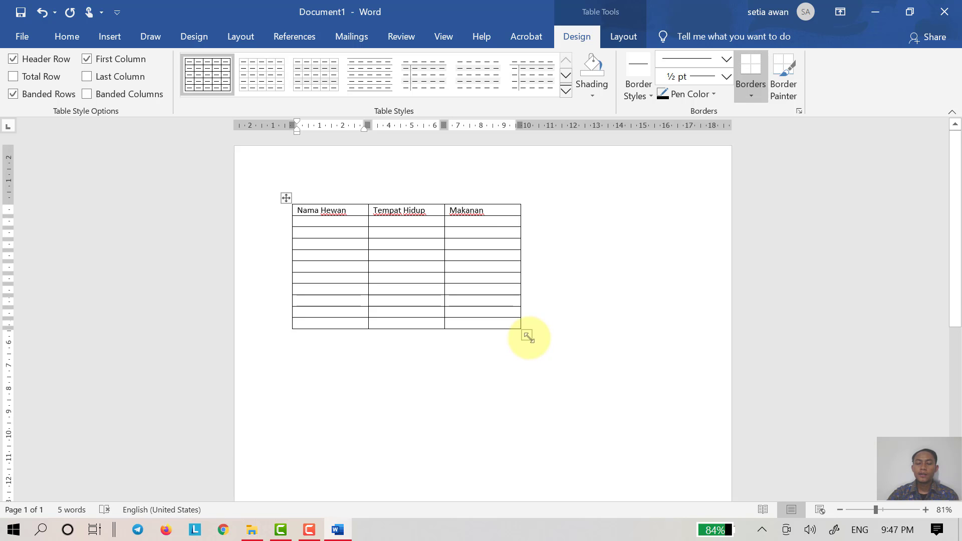
drag(529, 337, 660, 439)
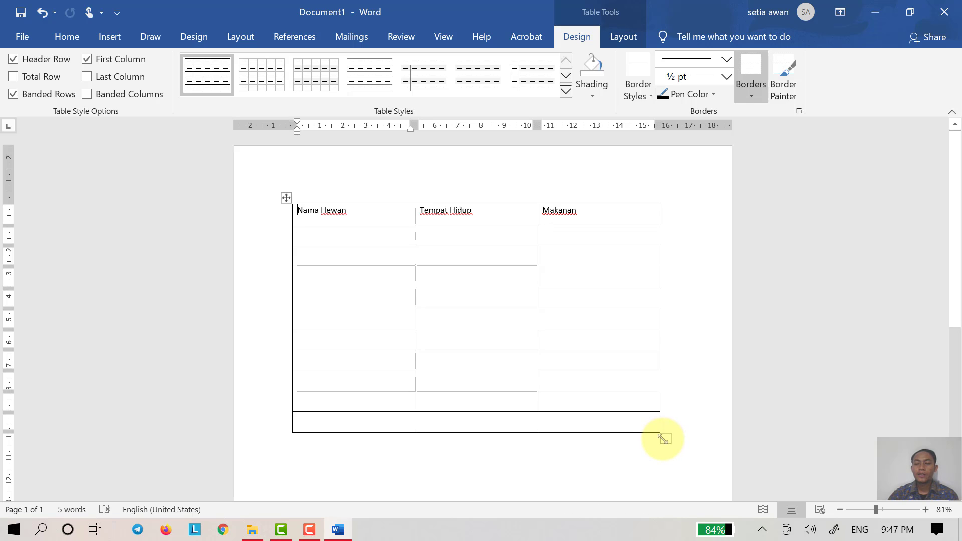
drag(663, 439, 670, 445)
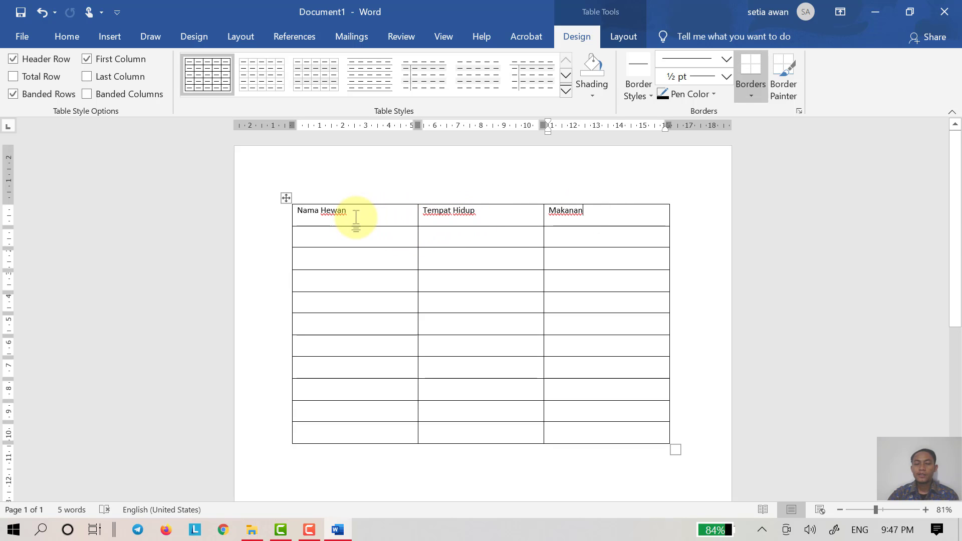
Set the font size of all table cells to 14 and centre their text horizontally.
drag(338, 213, 298, 211)
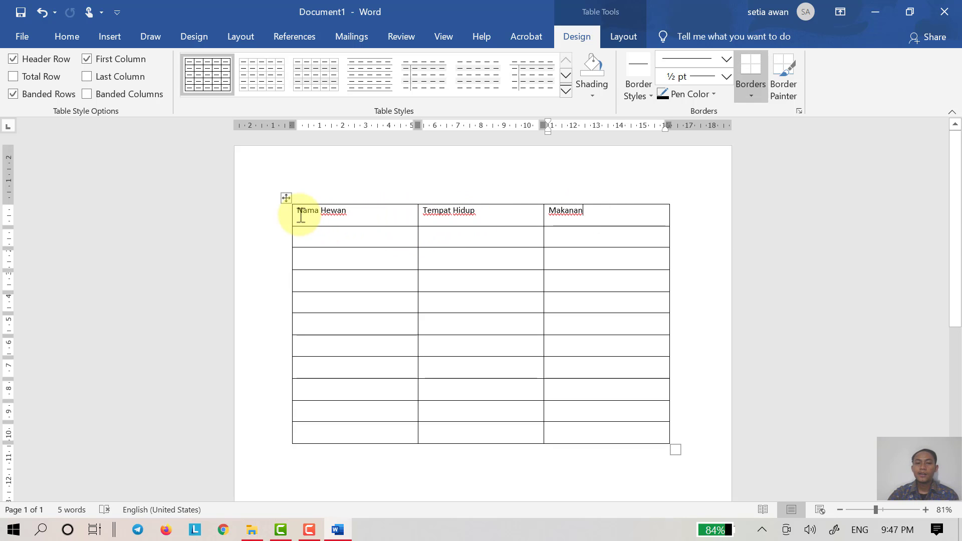
drag(455, 212, 610, 428)
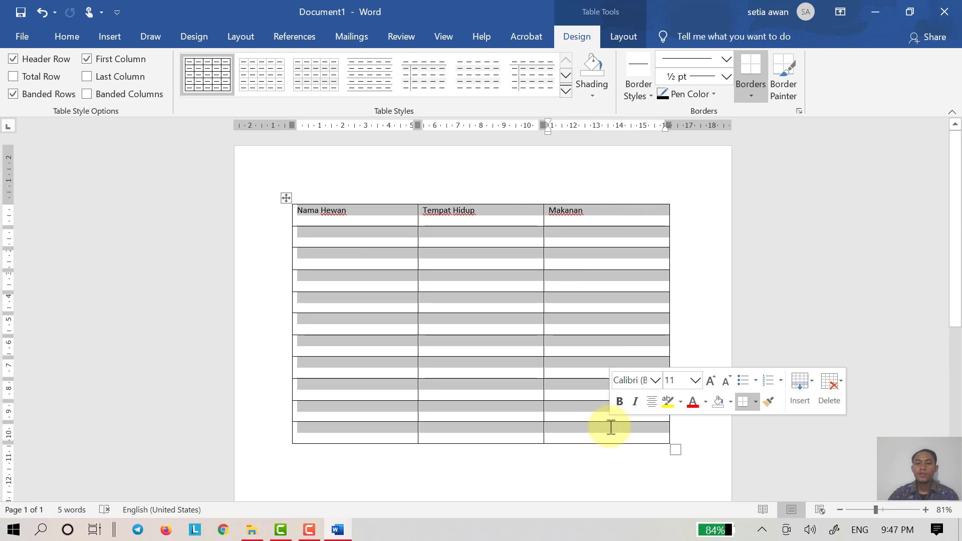
click(84, 44)
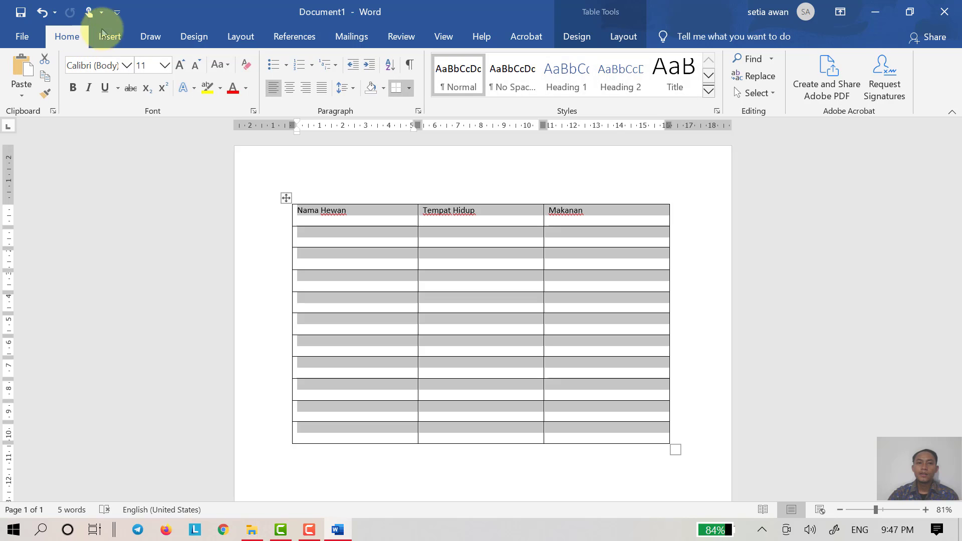
click(169, 67)
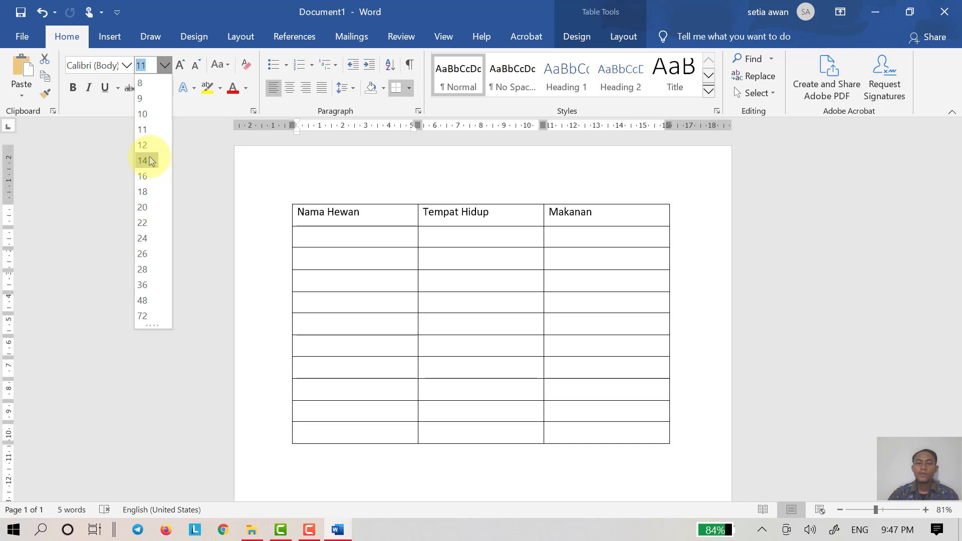
click(151, 160)
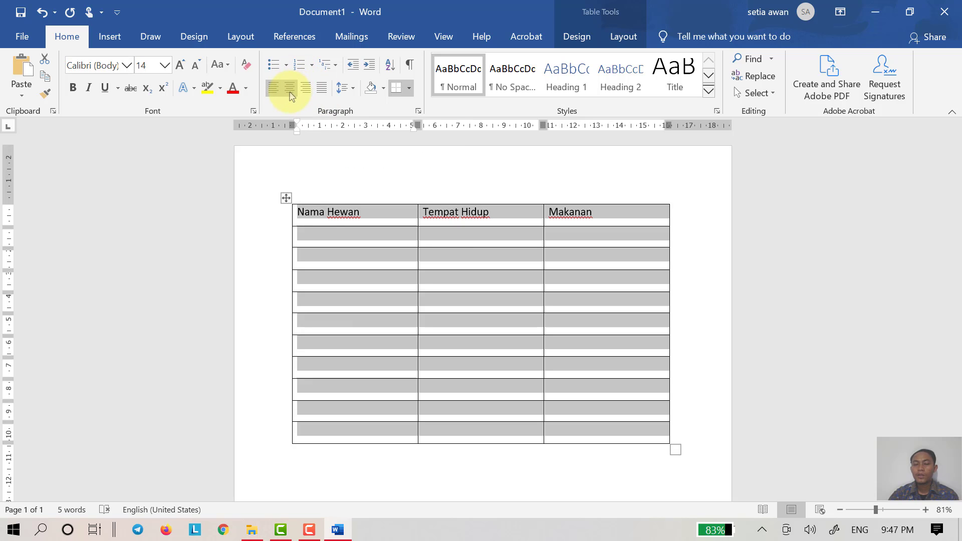
click(290, 89)
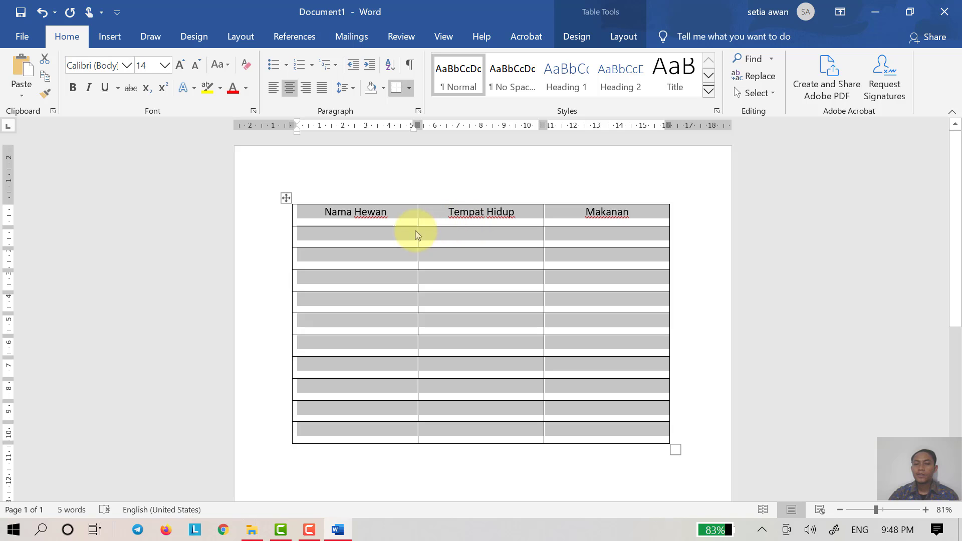
Fill the first five cells under "Nama Hewan" with "Beruang Kutub", "Bison", "Ikan Hiu", "Kuda" and "Singa".
click(406, 236)
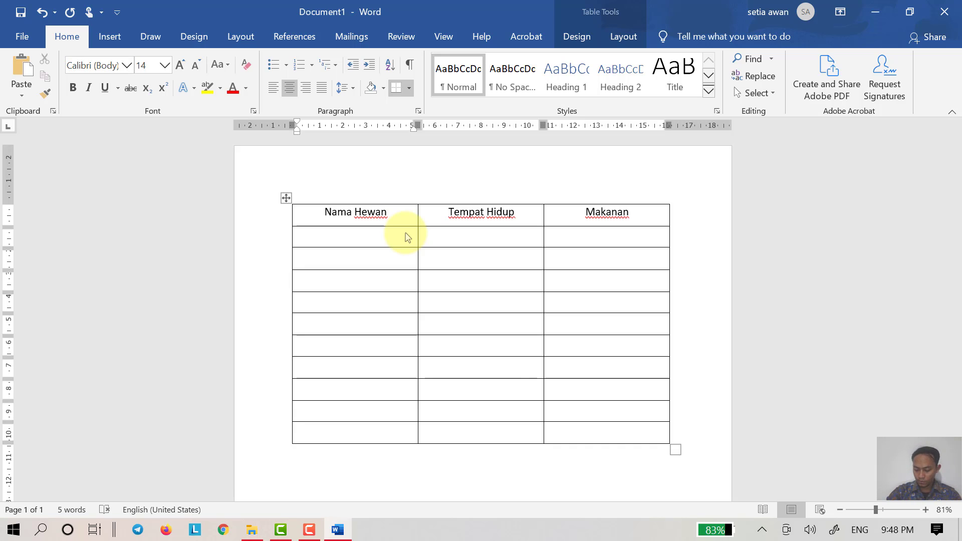
text(Beruang Kutub)
key(Down)
text(Bison)
key(Down)
text(Ikan Hiu)
key(Down)
text(Kuda)
key(Down)
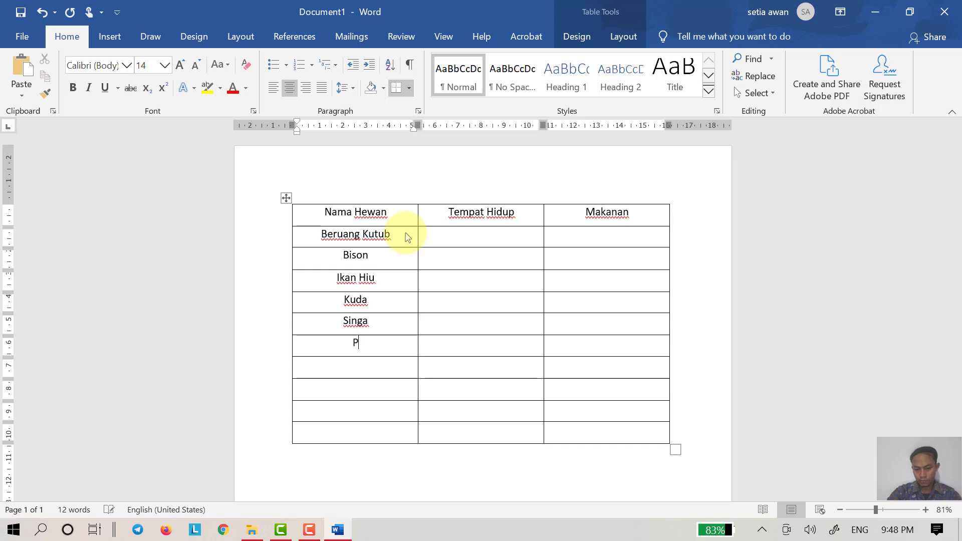
Complete the "Nama Hewan" column with "Paus", "Burung Hantu", "Bunglon", "Panda" and "Ular".
text(aus)
key(Down)
text(Burung Hantu)
key(Down)
text(Bunglon)
key(Down)
text(Panda)
Paste "Darat" into the "Tempat Hidup" cells of all rows from Bison down to Ular.
right_click(467, 264)
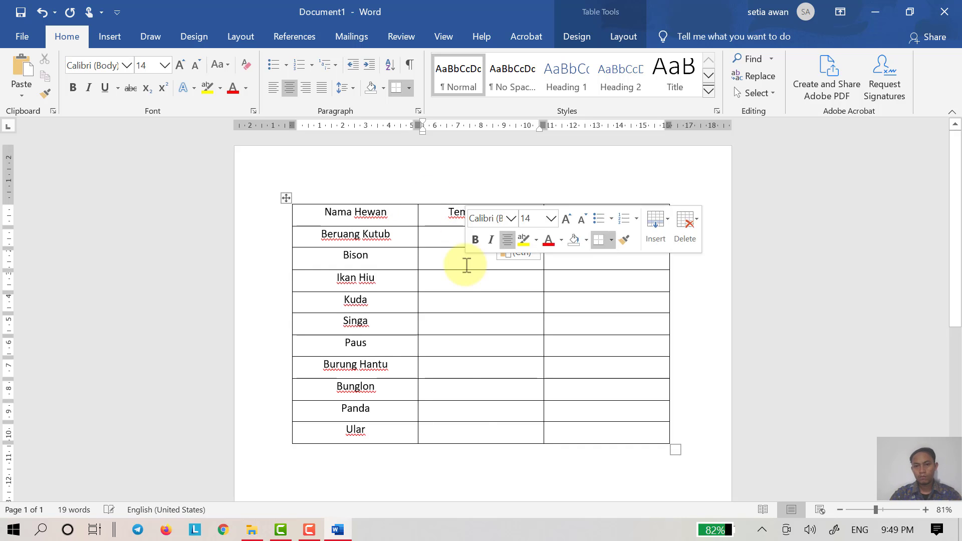
key(ctrl+v)
key(Down)
key(ctrl+v)
key(Down)
key(ctrl+v)
key(Down)
key(ctrl+v)
key(Down)
key(ctrl+v)
key(Down)
key(ctrl+v)
key(Down)
key(ctrl+v)
key(Down)
key(ctrl+v)
key(Down)
key(ctrl+v)
Replace "Darat" in the "Tempat Hidup" column with "Air" for Paus and "AIr" for Ikan Hiu.
double_click(471, 346)
text(Air)
double_click(492, 278)
text(AIr)
Enter "Daging" in the "Makanan" column for Beruang Kutub, Ikan Hiu, Singa, Paus, Burung Hantu and Ular.
click(590, 244)
text(Daging)
drag(593, 236, 637, 236)
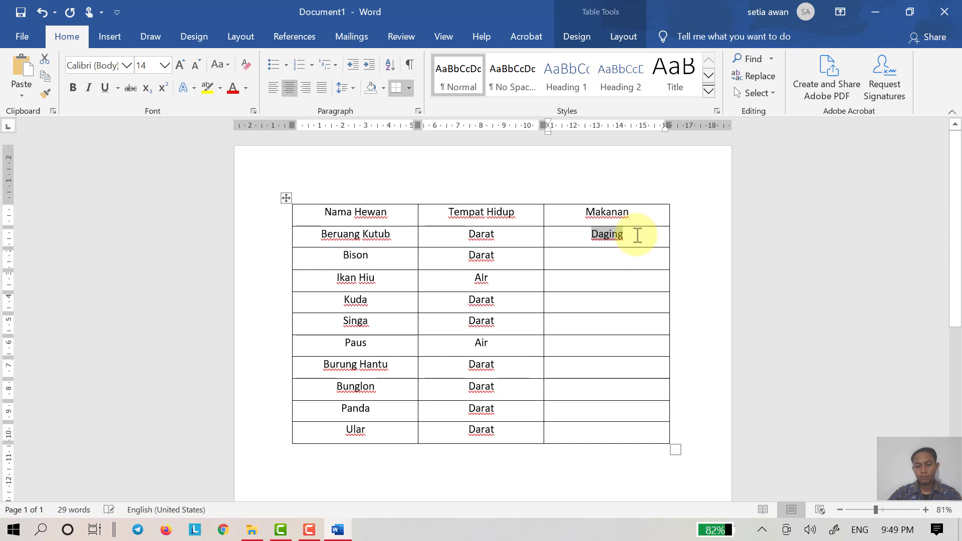
key(ctrl+c)
click(608, 282)
key(ctrl+v)
click(605, 323)
key(ctrl+v)
click(603, 349)
key(ctrl+v)
click(599, 369)
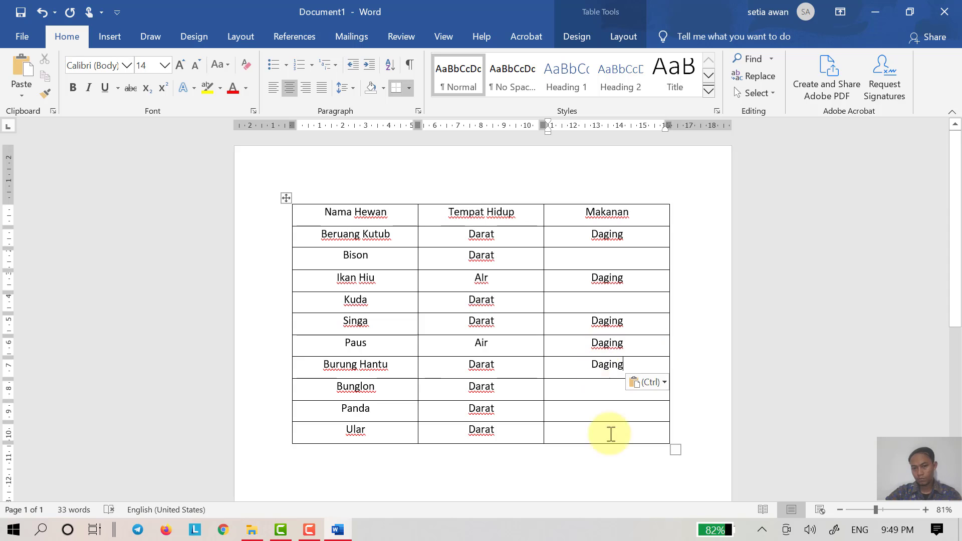
Complete the "Makanan" column with "Tumbuhan" for Bison, Kuda, Bunglon and Panda, and replace Burung Hantu's entry with "Serangga".
click(596, 304)
key(ctrl+v)
click(601, 261)
key(ctrl+v)
click(627, 363)
text(dan)
drag(636, 362, 577, 363)
text(Serangga)
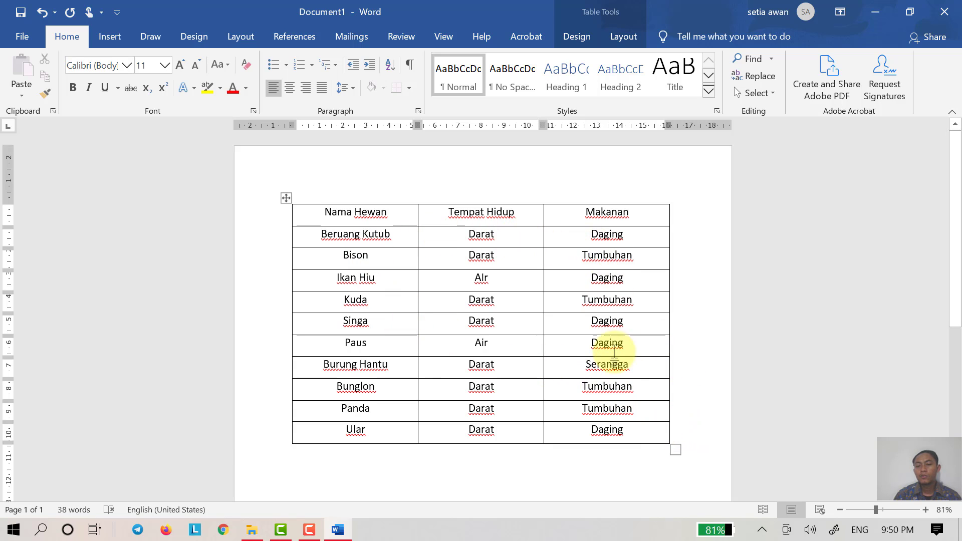
Left-align the text in all table rows below the header, from Beruang Kutub to Ular.
drag(633, 431, 333, 240)
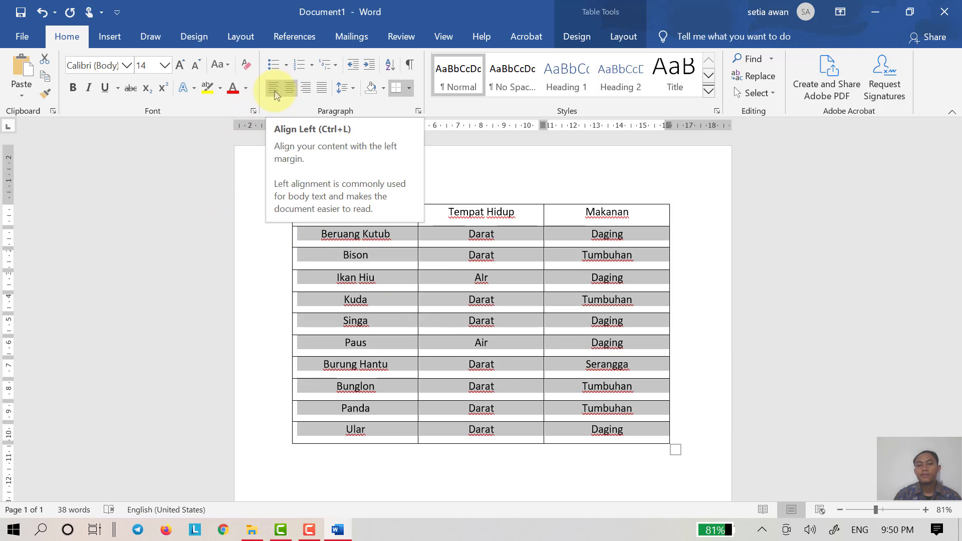
click(274, 89)
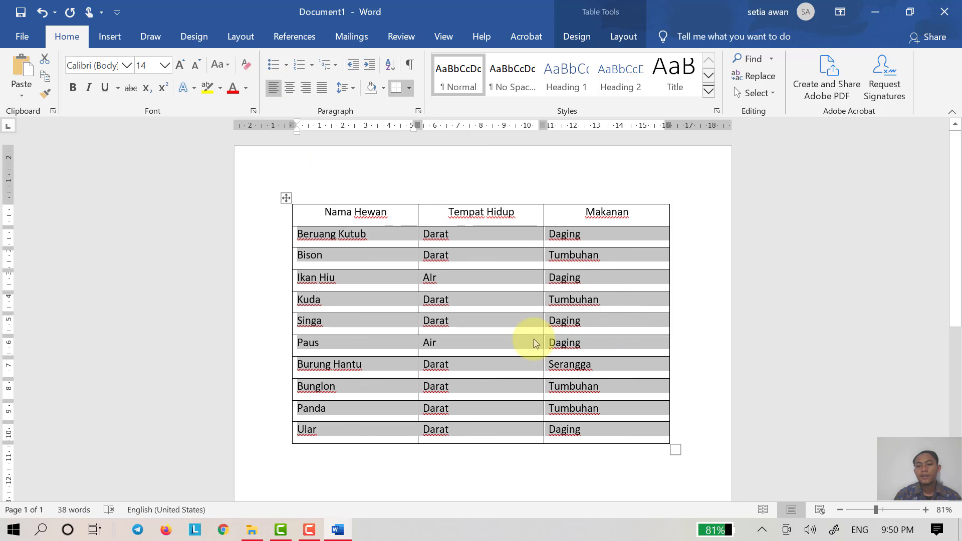
click(535, 343)
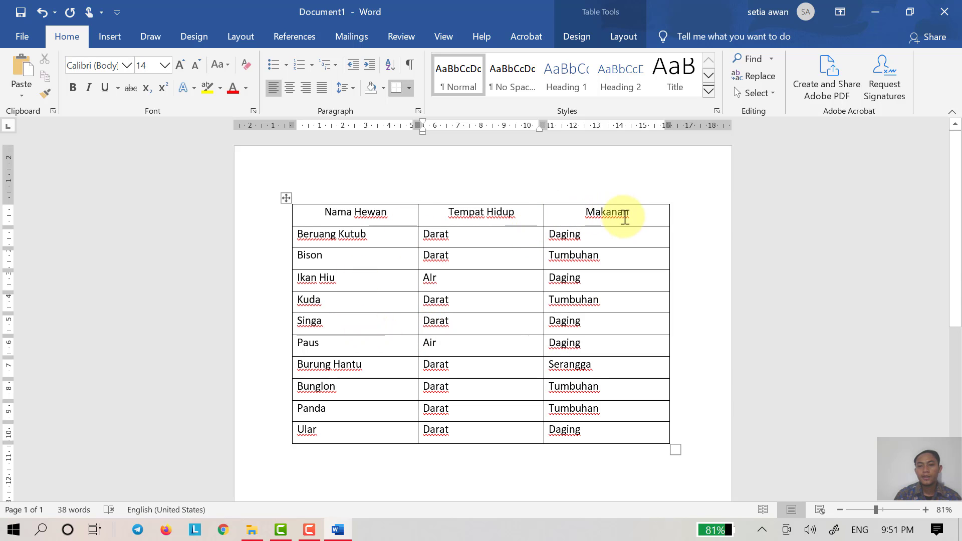
Make the header row text "Nama Hewan", "Tempat Hidup" and "Makanan" bold.
click(627, 216)
drag(636, 216, 369, 209)
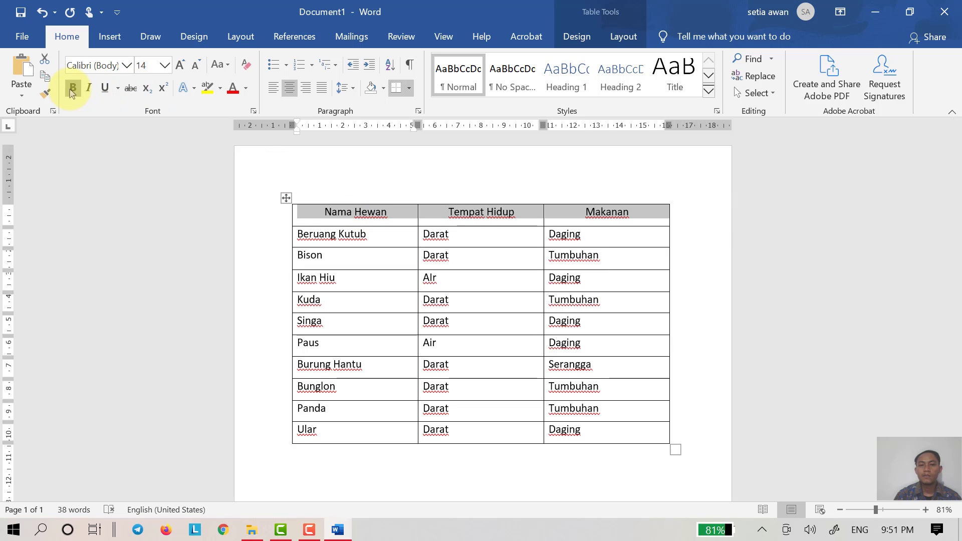
click(73, 90)
click(529, 265)
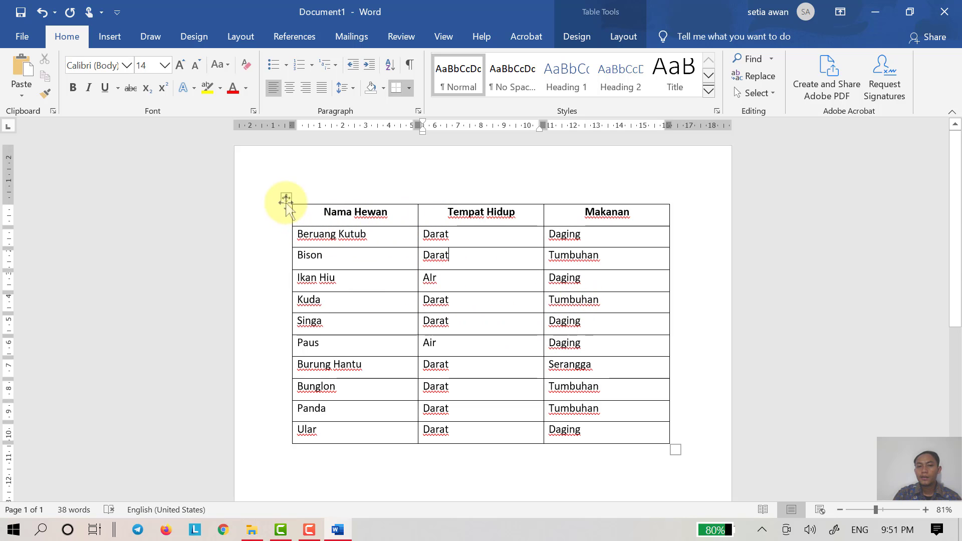
click(286, 201)
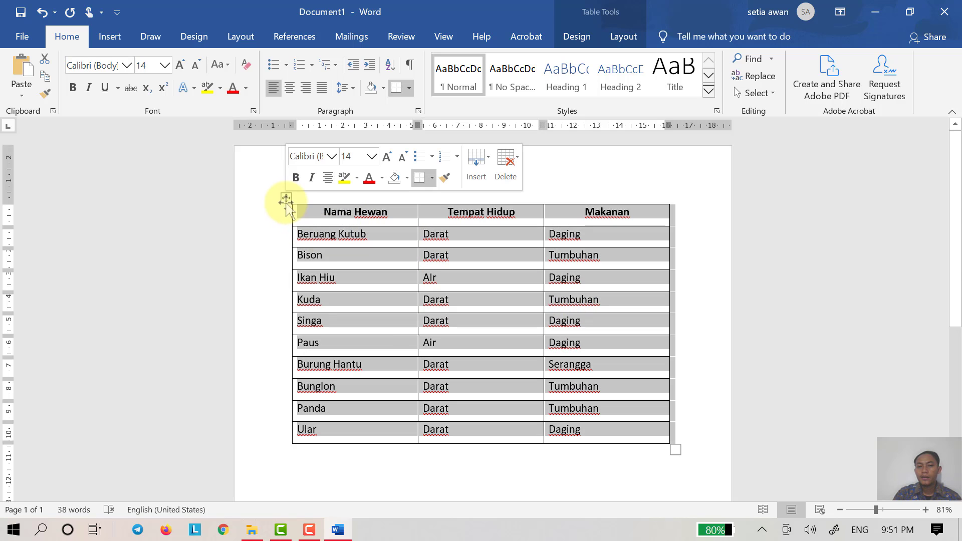
click(400, 242)
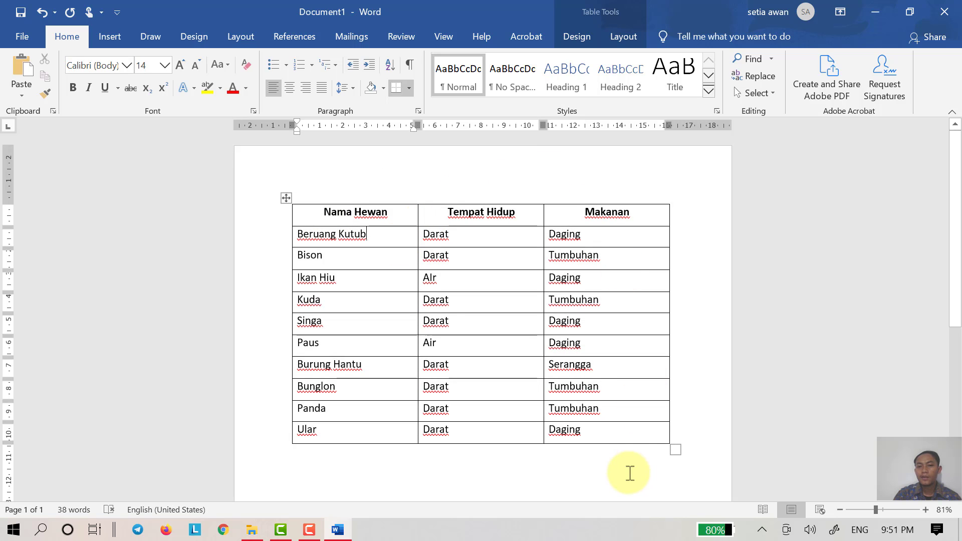
click(630, 473)
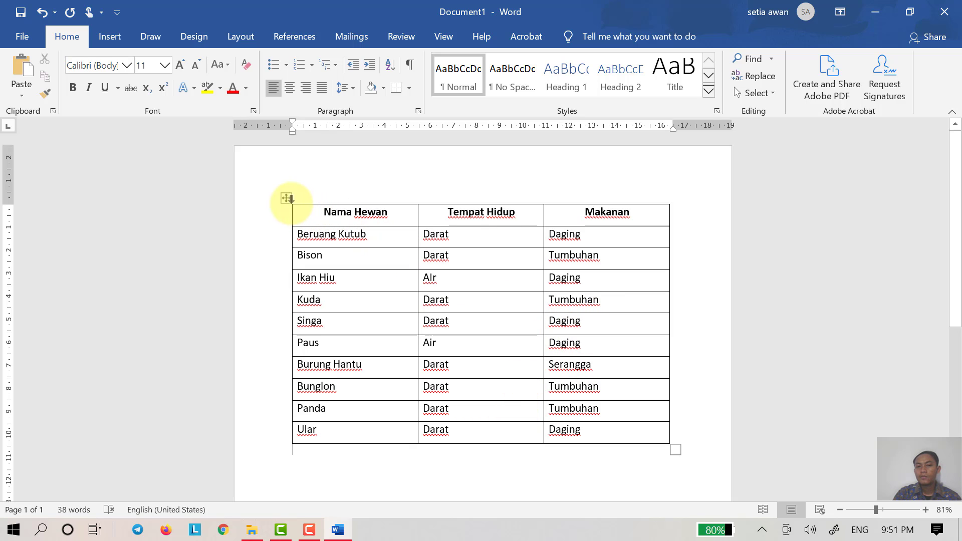
Select the whole table and examine the design and layout options available for it.
click(287, 199)
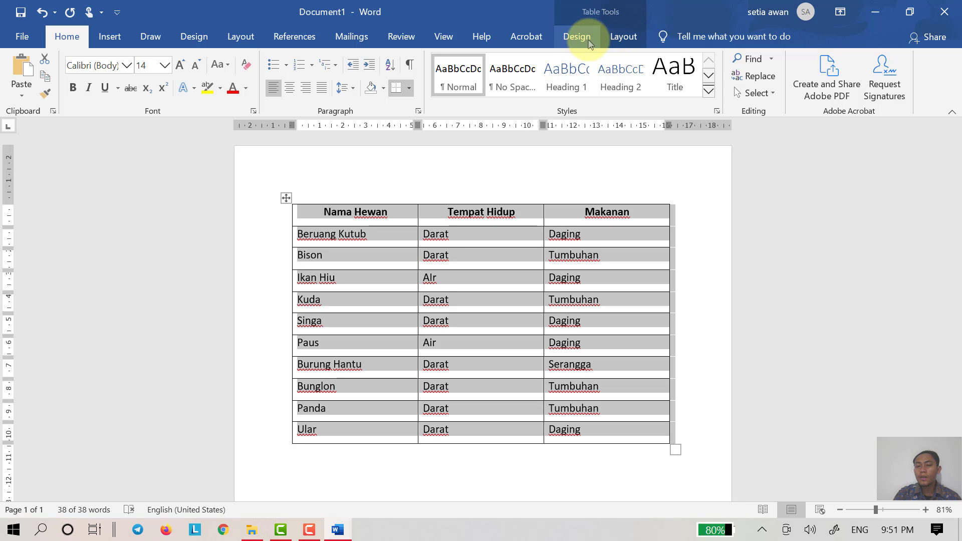
click(578, 37)
click(621, 37)
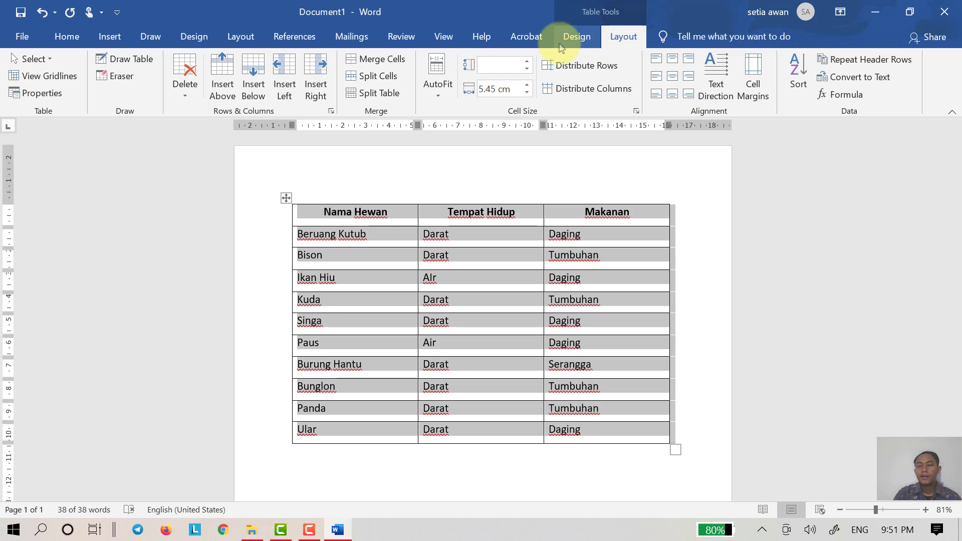
click(576, 40)
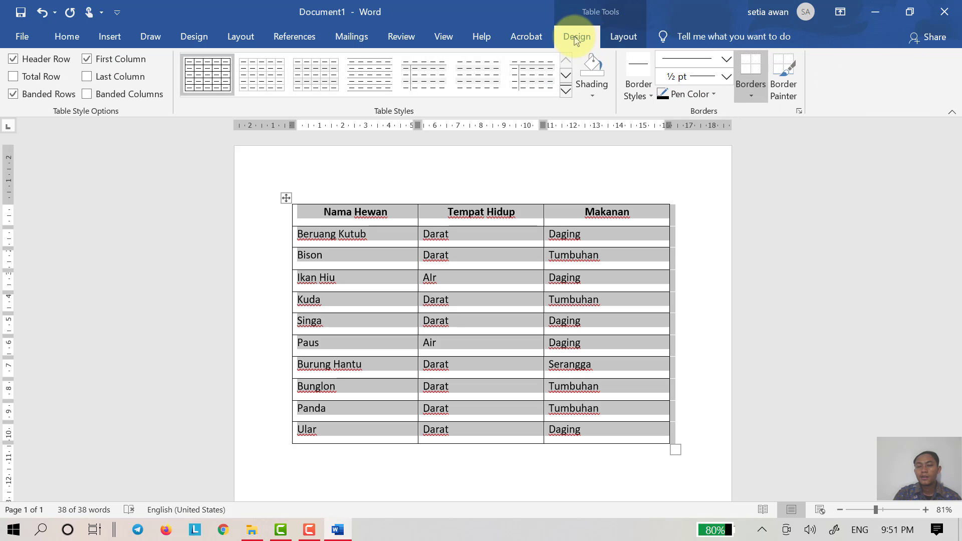
click(622, 37)
click(590, 39)
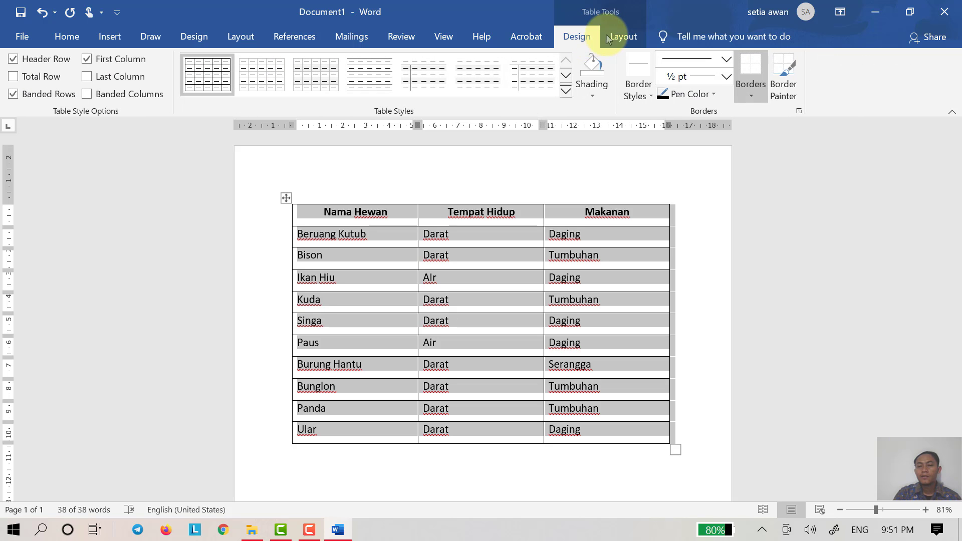
click(622, 37)
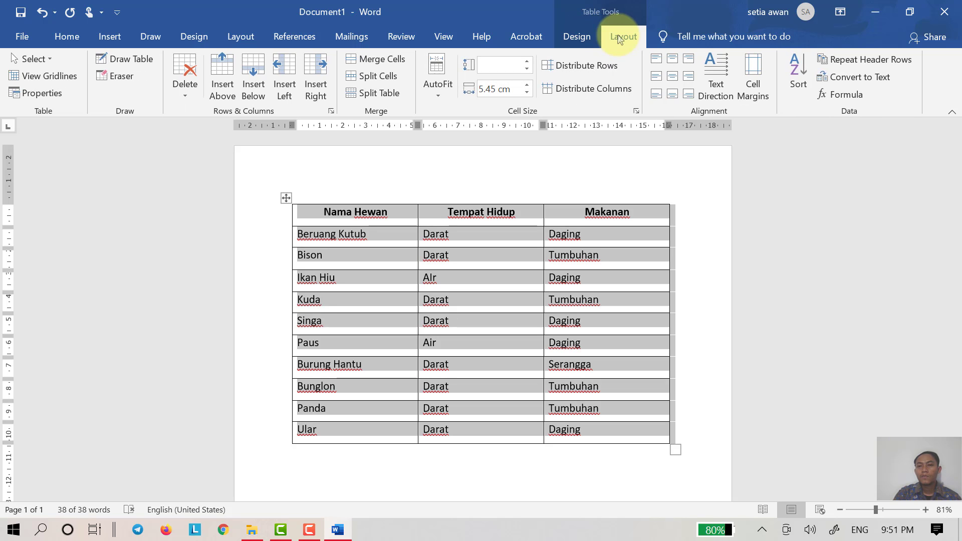
click(589, 40)
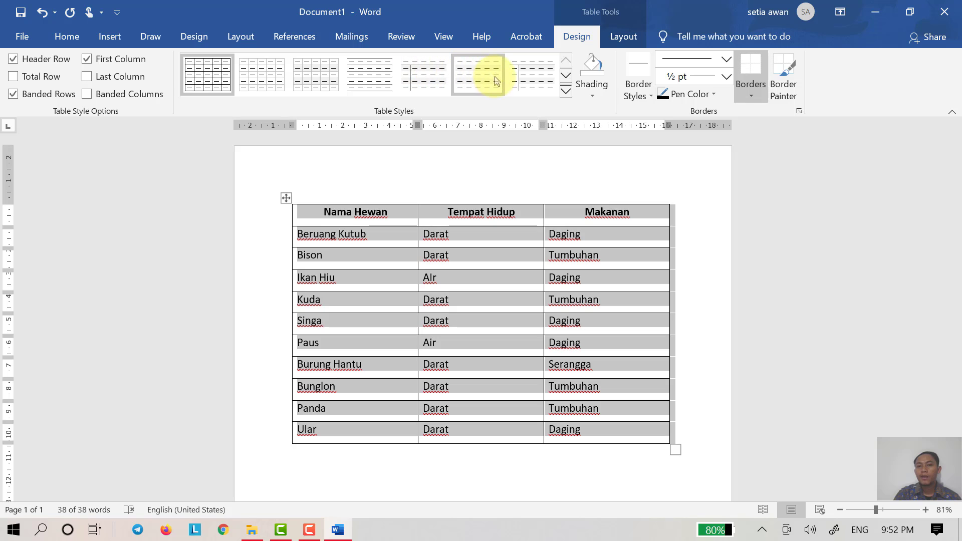
Apply the green table style Grid Table 5 Dark - Accent 6 to the whole table.
click(566, 91)
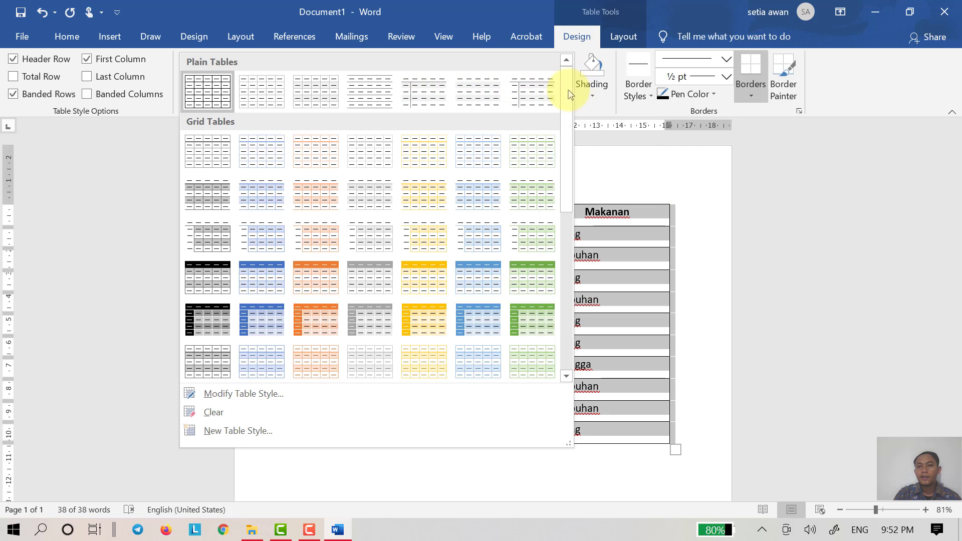
drag(569, 94, 569, 158)
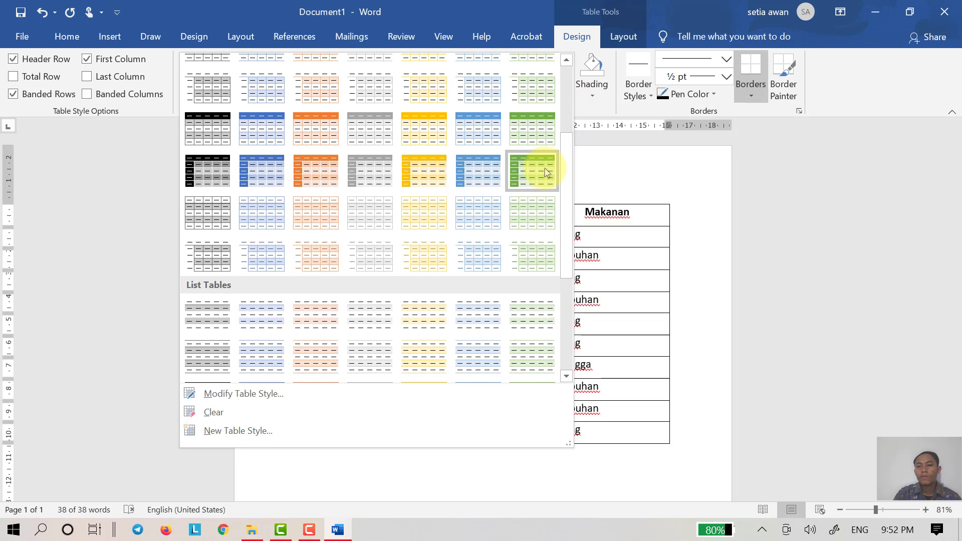
click(542, 173)
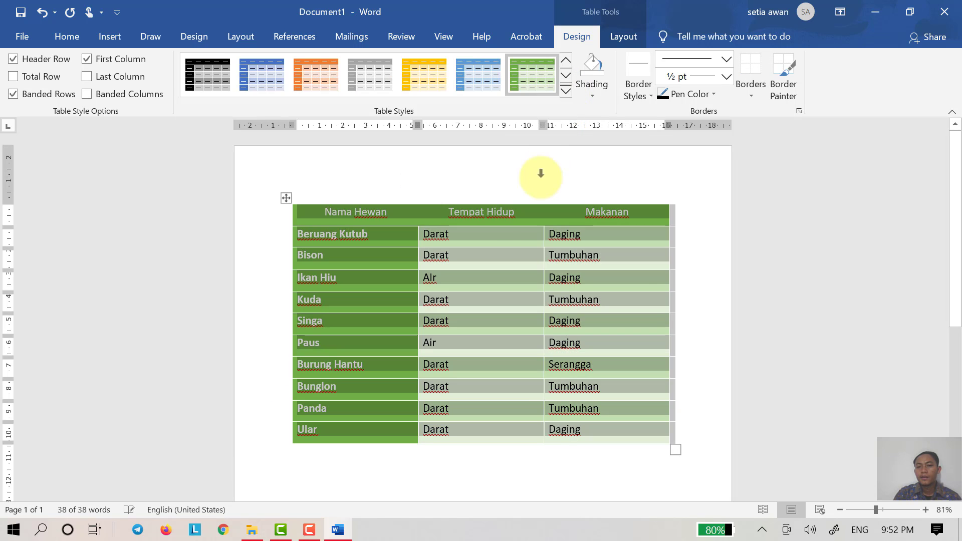
click(648, 280)
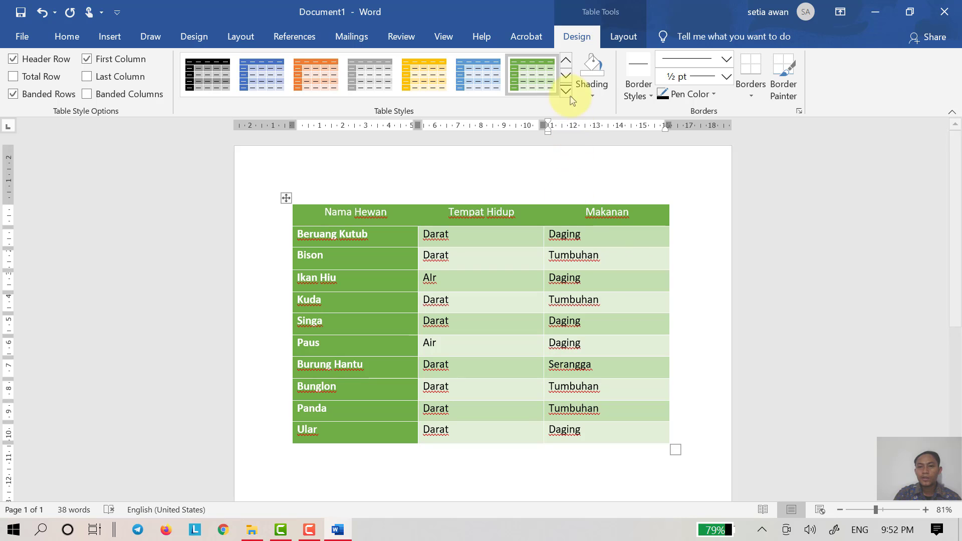
Change the whole table to the light orange banded style in the second row of the List Tables.
click(285, 200)
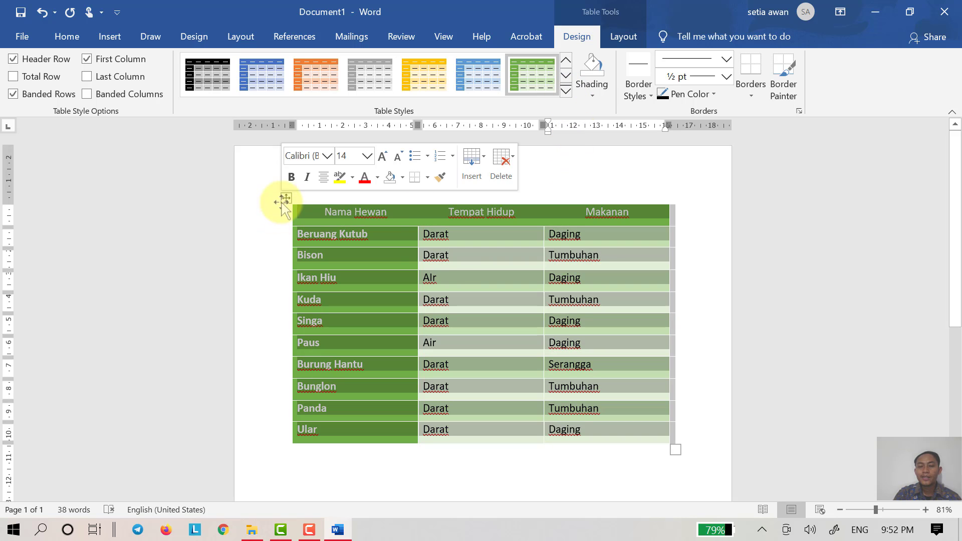
click(566, 92)
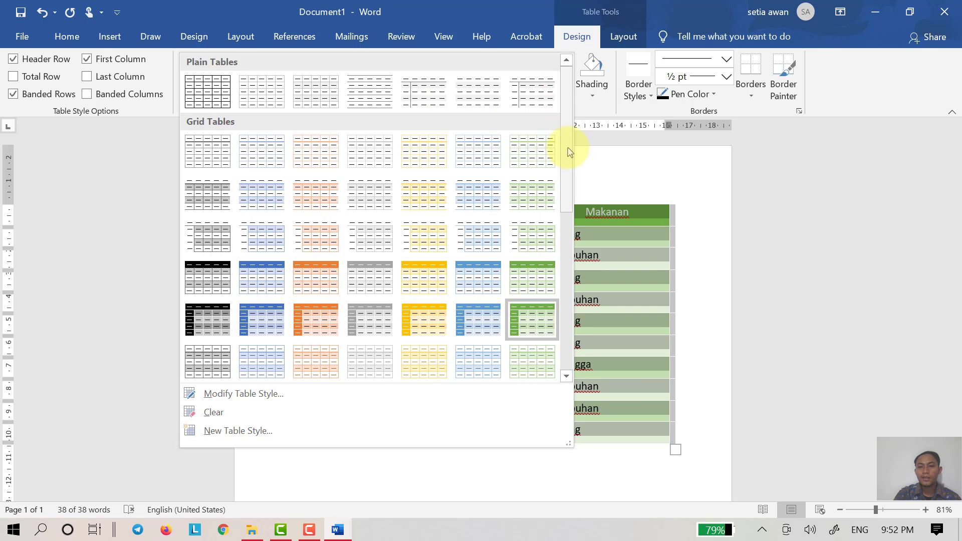
drag(571, 159, 555, 312)
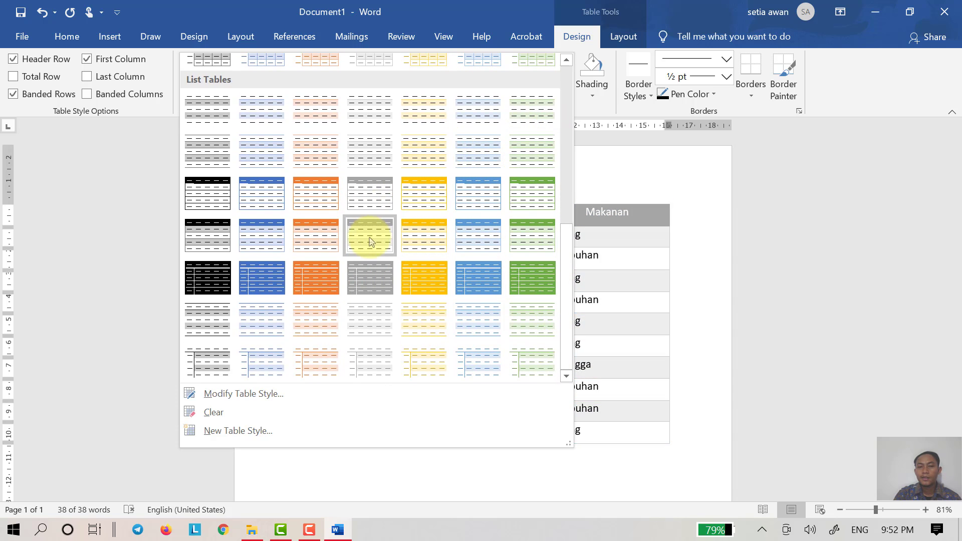
click(331, 142)
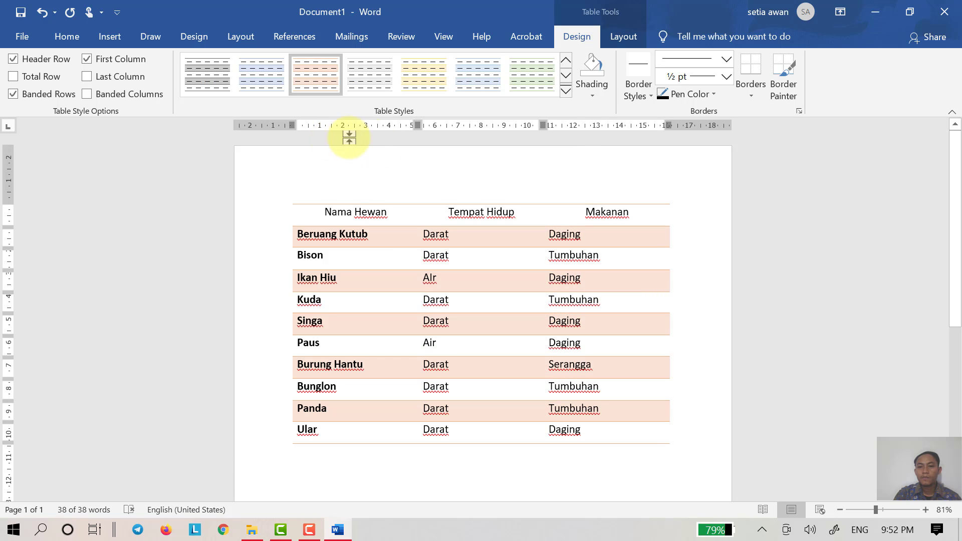
click(414, 255)
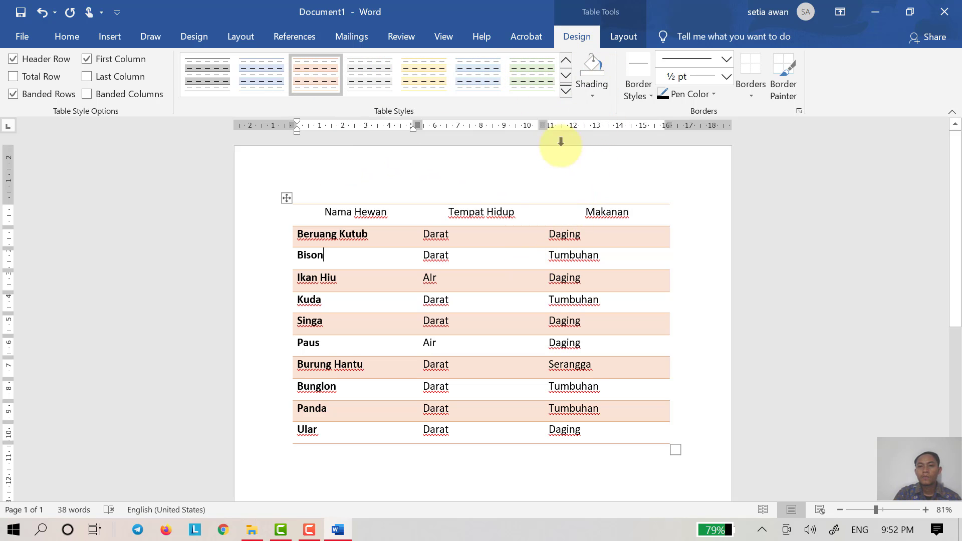
Apply the gold grid table style with a solid header and light banded rows, and enlarge the table slightly in width and height.
click(565, 91)
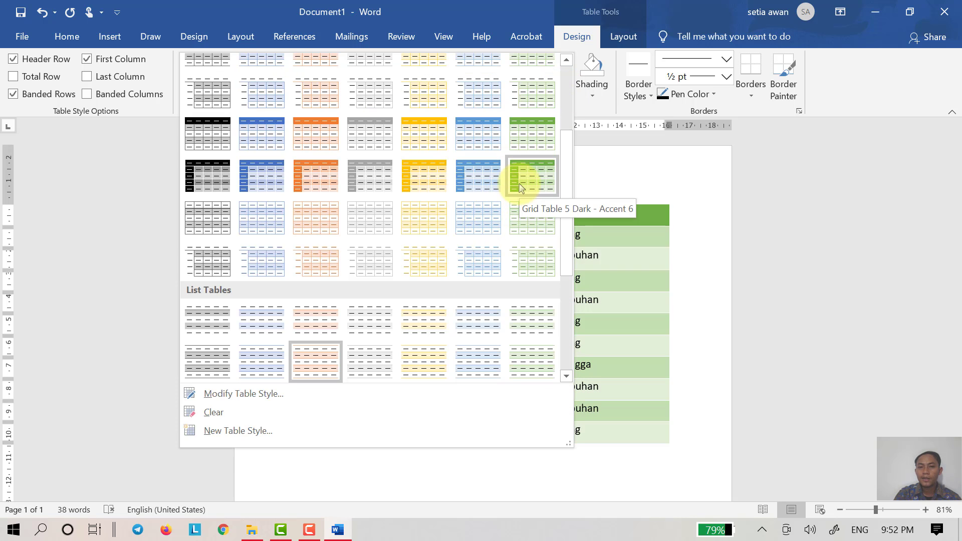
click(420, 131)
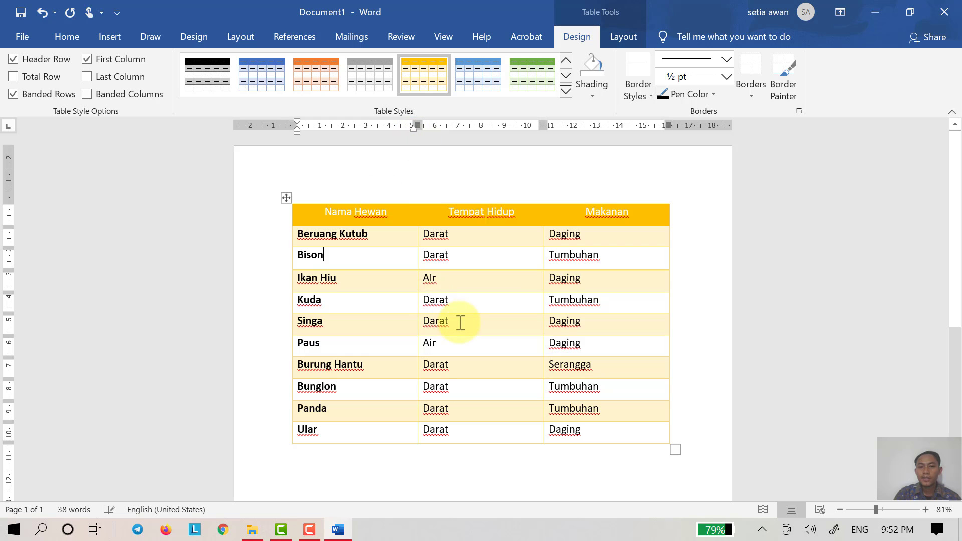
click(708, 357)
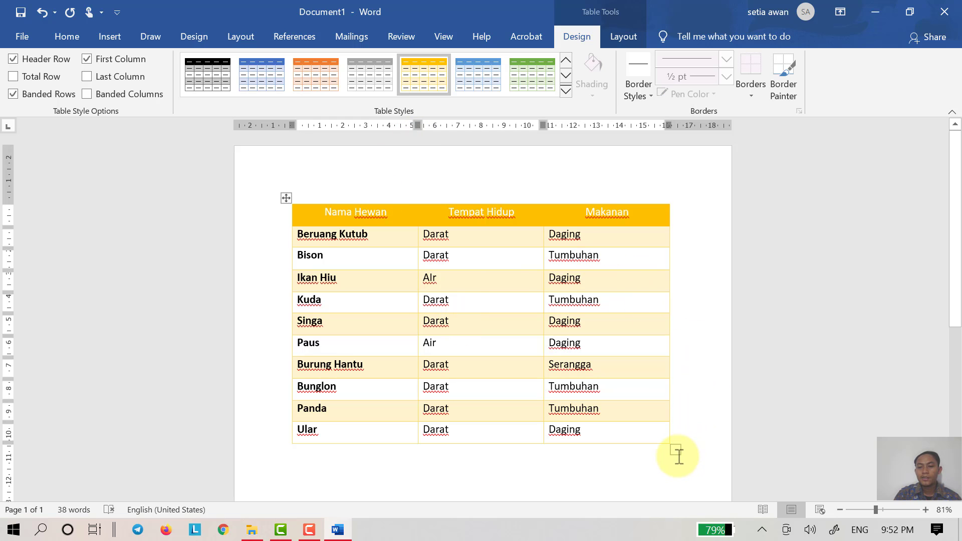
drag(677, 453, 684, 467)
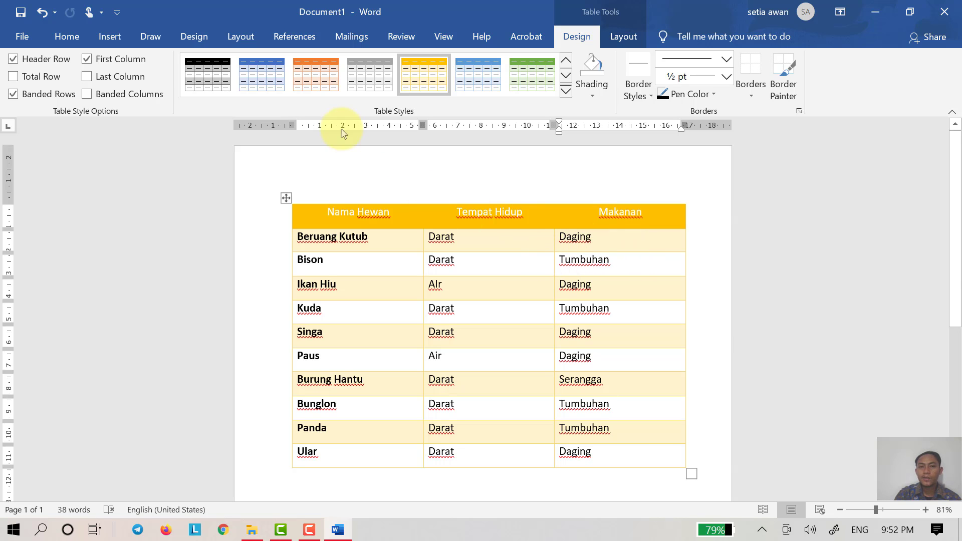
Shade the Beruang Kutub row across all three columns with a pale blue theme color.
double_click(320, 240)
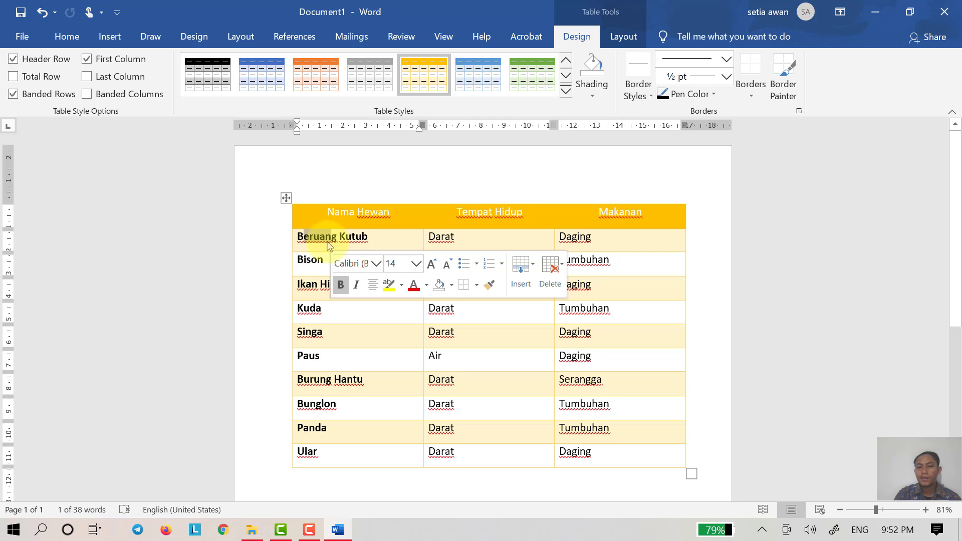
click(294, 246)
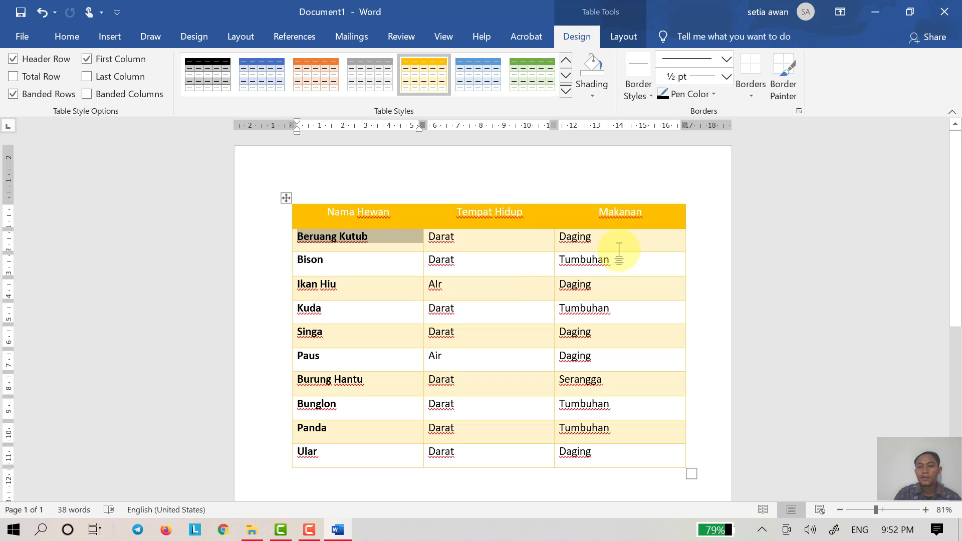
click(635, 246)
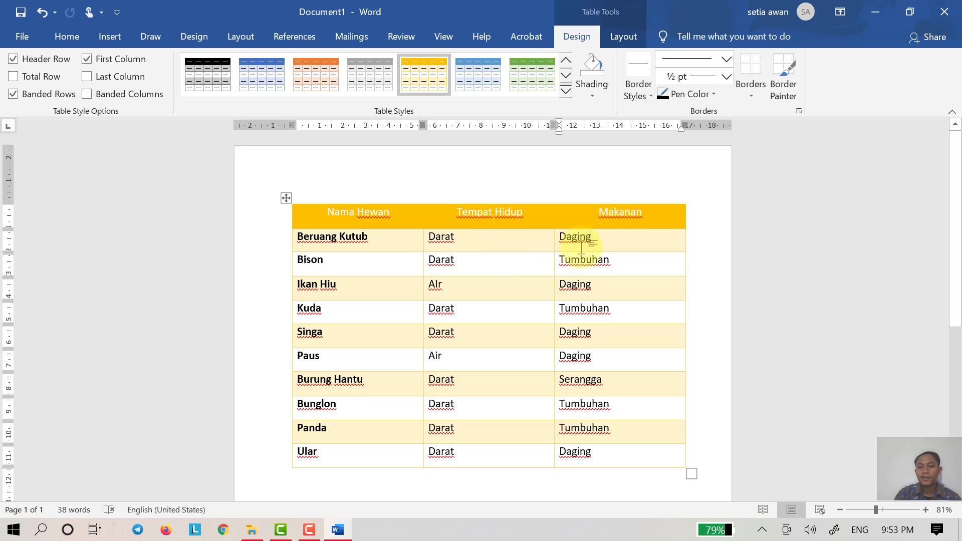
drag(608, 241, 376, 245)
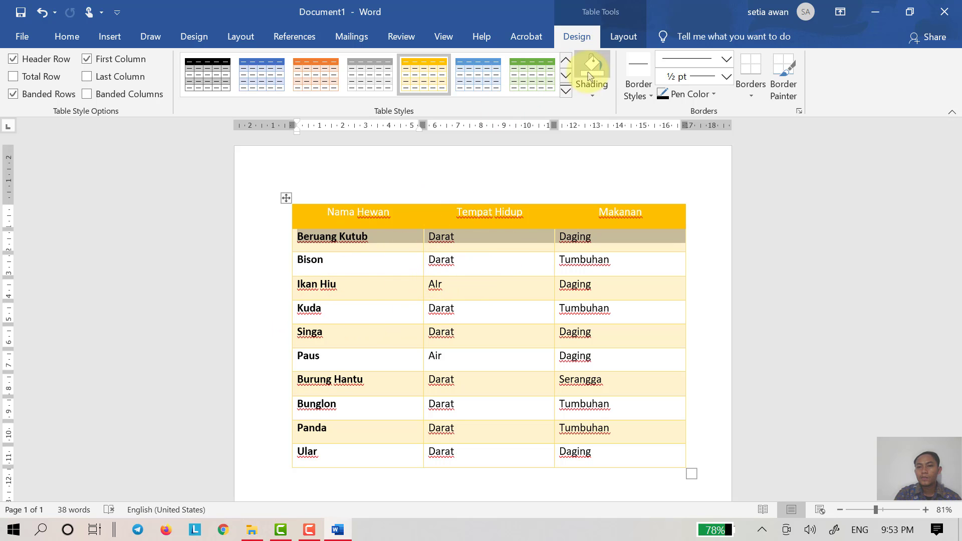
click(595, 97)
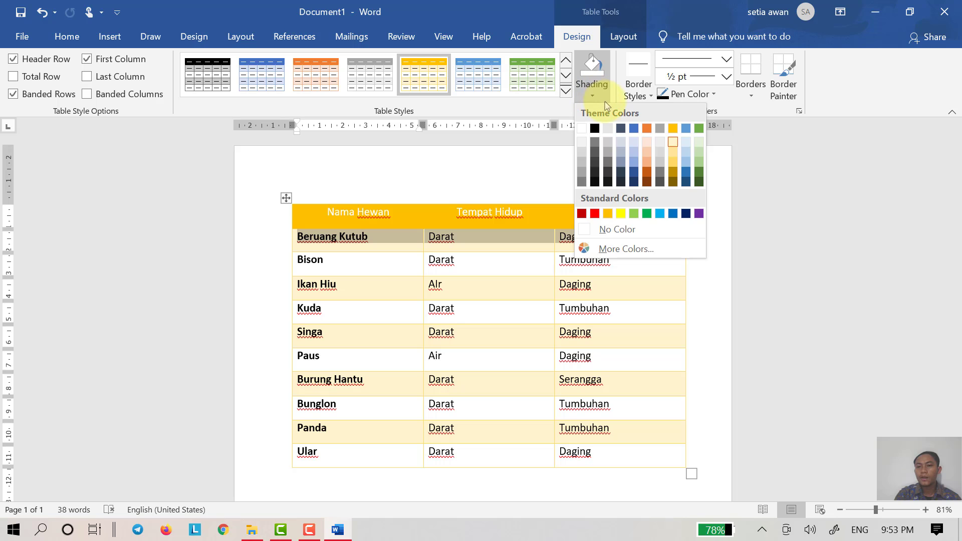
click(635, 157)
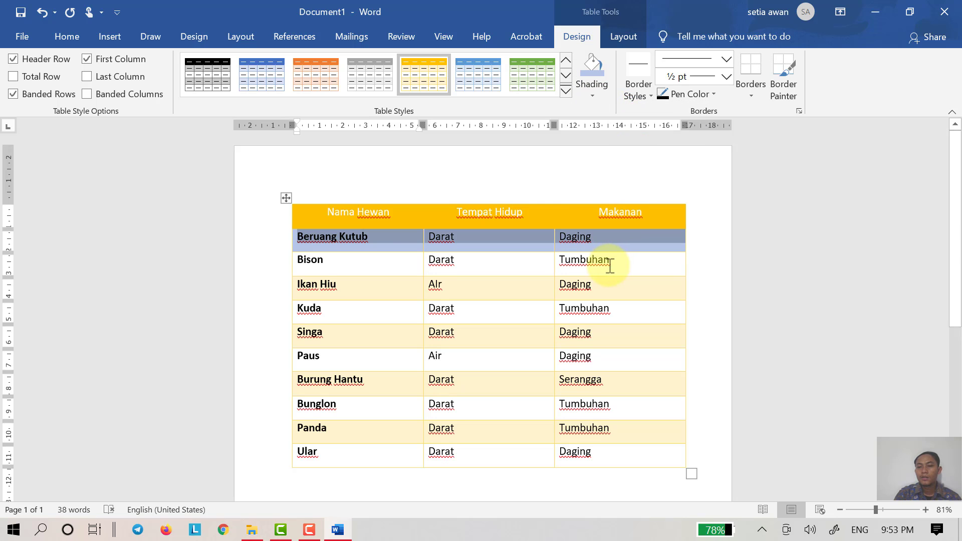
Shade the whole Bison row standard yellow and the whole Kuda row standard orange.
mouse_move(618, 267)
mouse_down()
mouse_move(468, 262)
mouse_move(382, 273)
mouse_up()
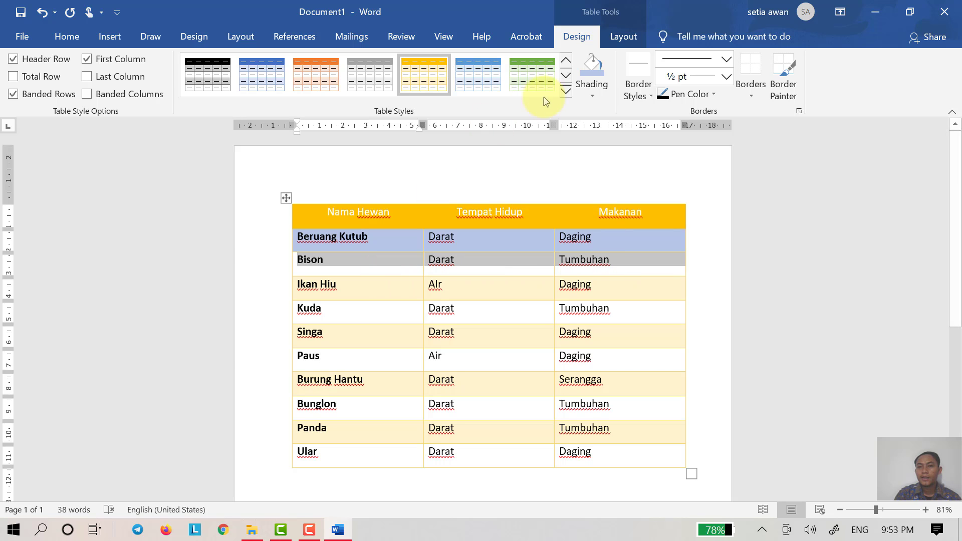
click(589, 97)
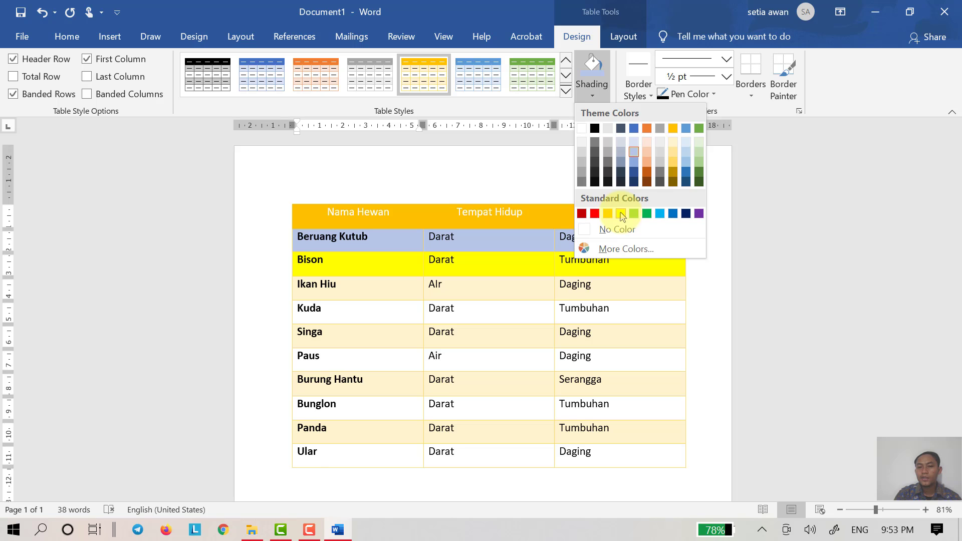
click(621, 214)
mouse_move(616, 311)
mouse_down()
mouse_move(520, 320)
mouse_move(400, 313)
mouse_up()
click(597, 99)
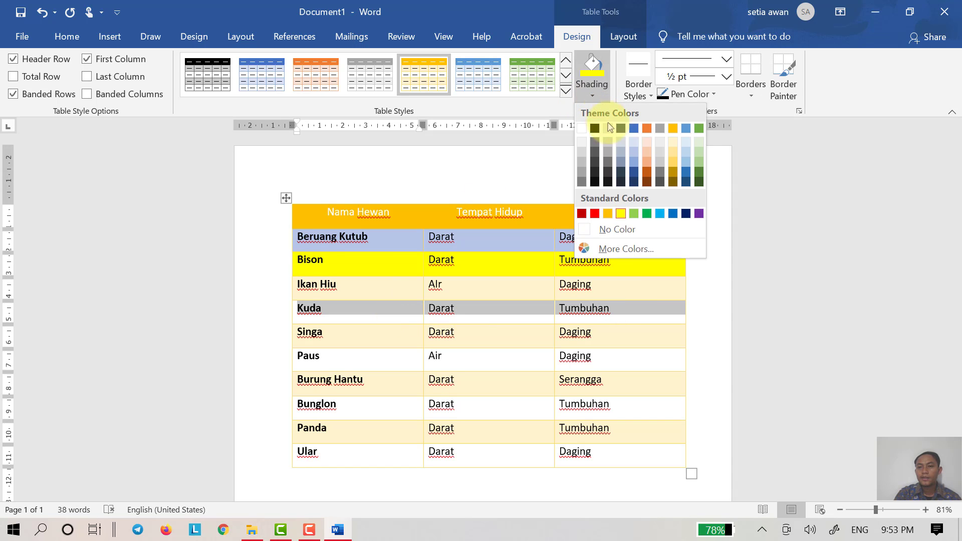
click(608, 215)
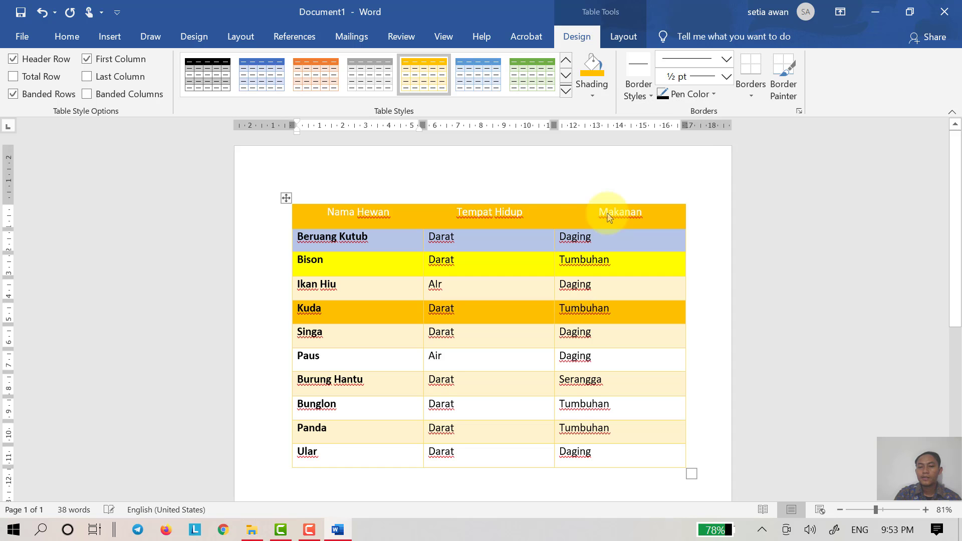
Shade the whole Singa row with a light green theme color.
mouse_move(607, 333)
mouse_down()
mouse_move(358, 362)
mouse_move(356, 343)
mouse_up()
click(593, 96)
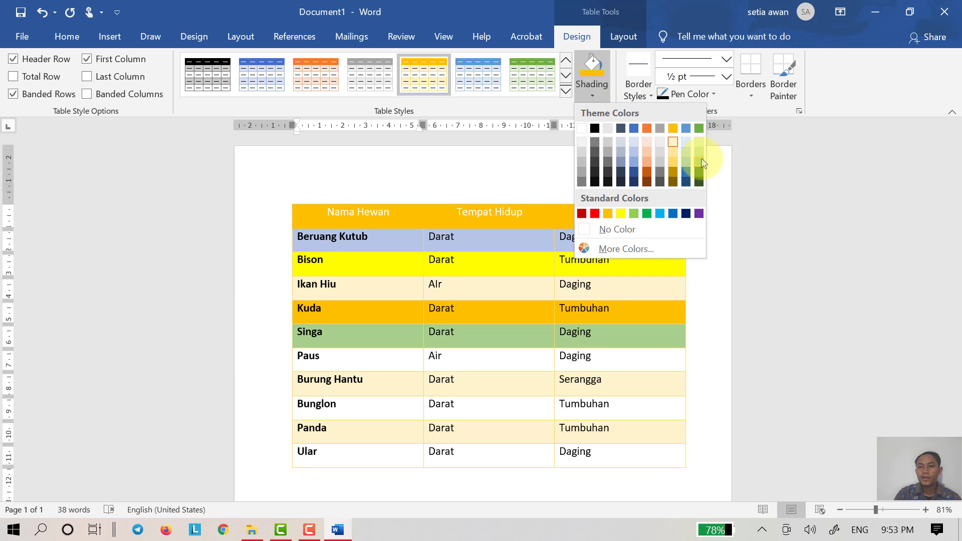
click(703, 159)
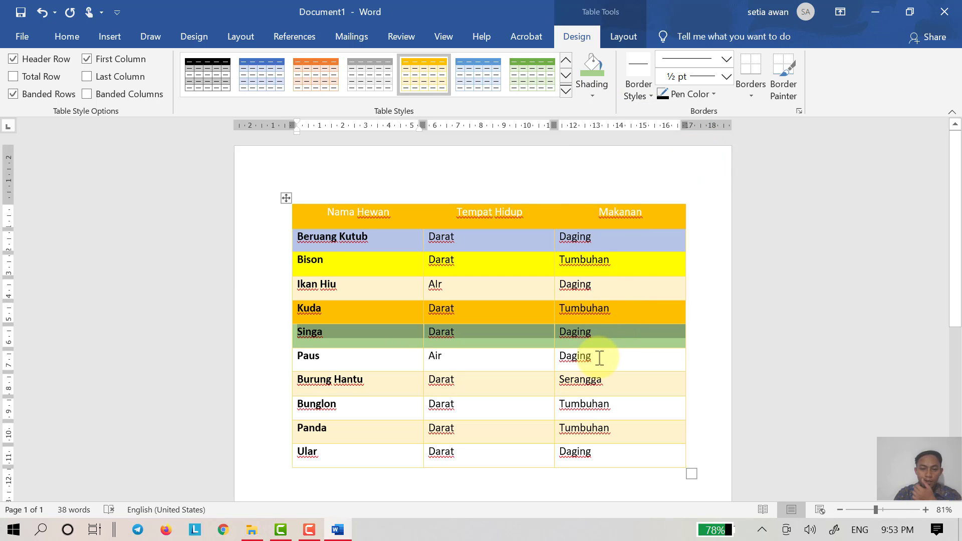
Shade all the Tempat Hidup cells below the header with the standard light blue color.
drag(512, 242, 520, 446)
click(573, 356)
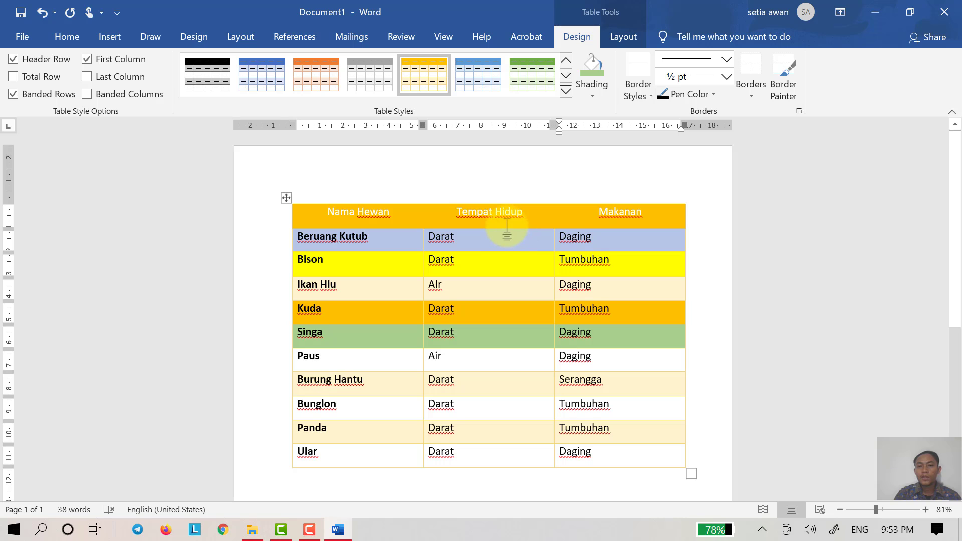
drag(508, 236, 518, 458)
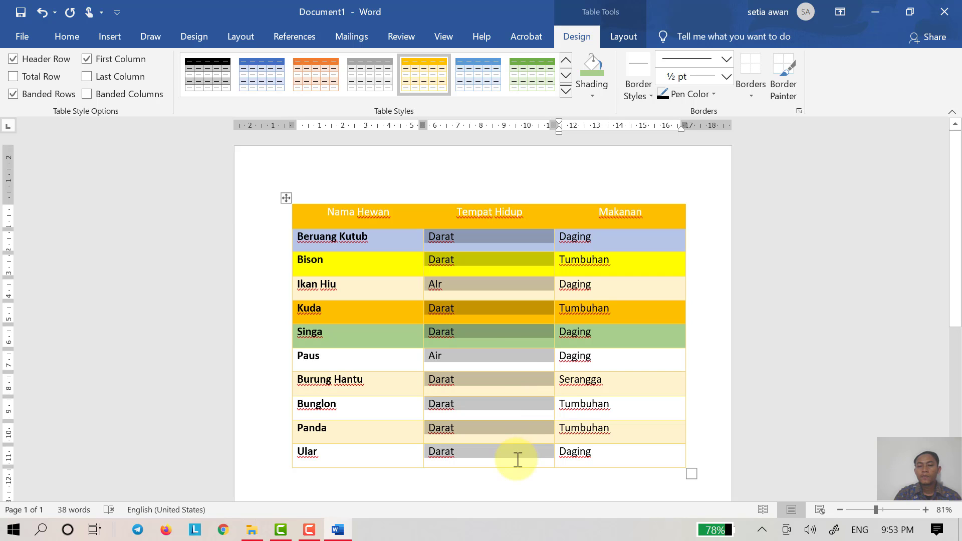
click(592, 89)
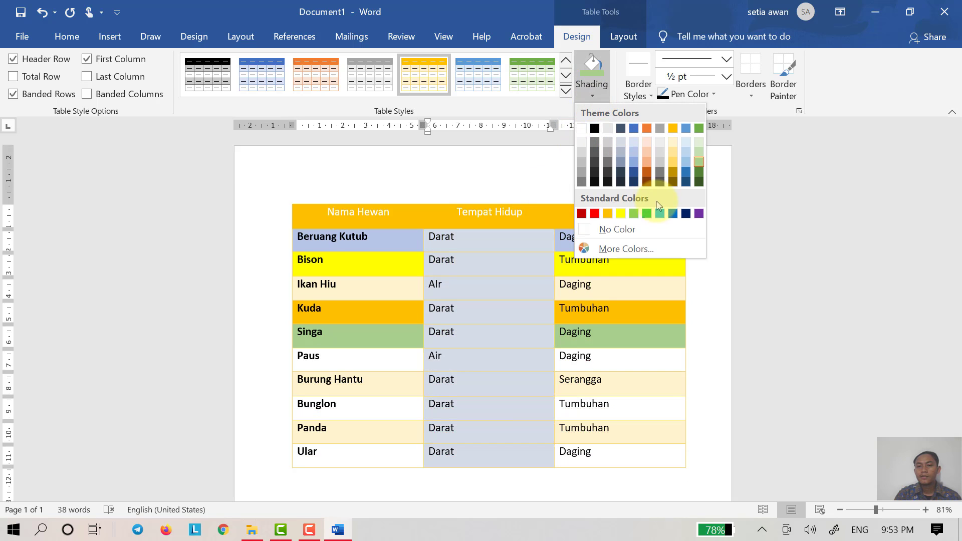
click(659, 215)
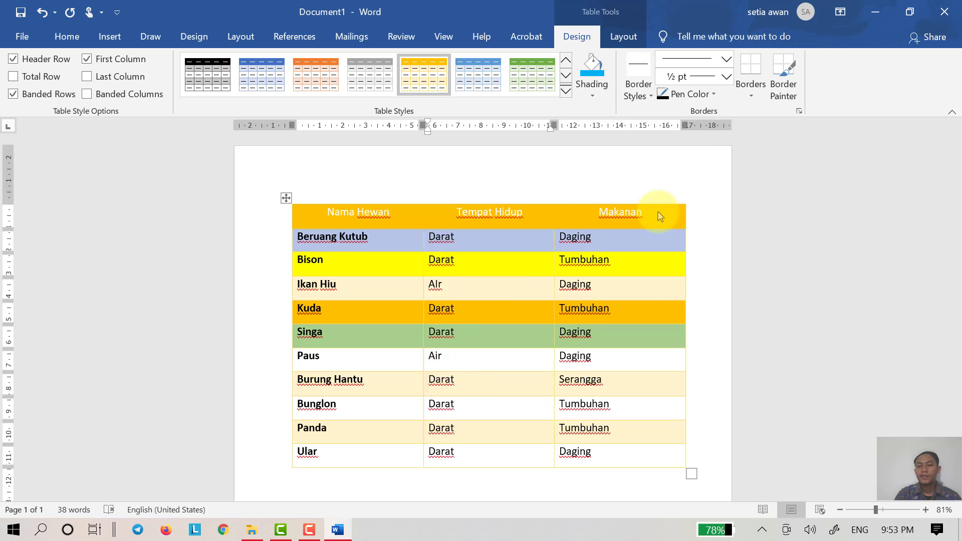
click(648, 280)
Shade the whole Burung Hantu row the same light green as the Singa row.
mouse_move(635, 375)
mouse_down()
mouse_move(382, 404)
mouse_move(371, 386)
mouse_up()
click(593, 95)
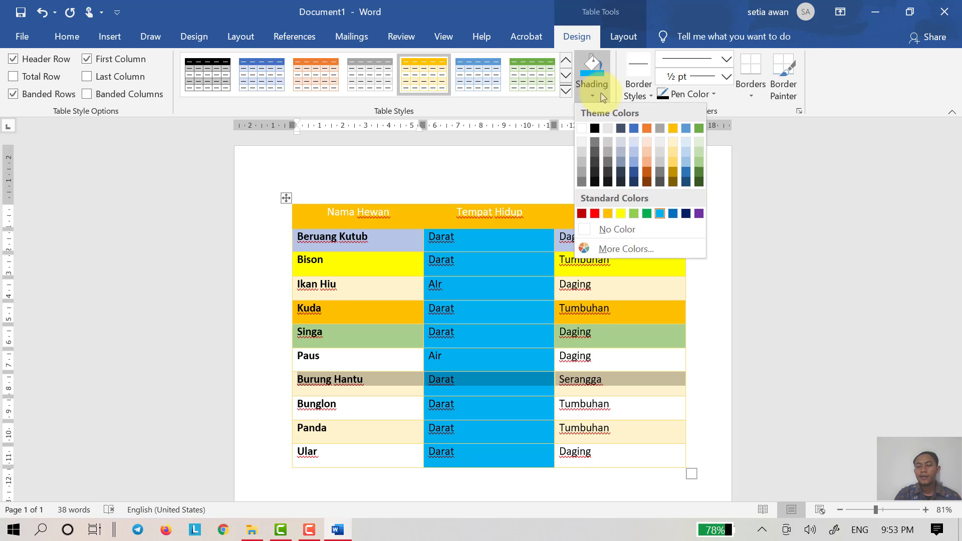
click(700, 164)
drag(653, 470, 376, 456)
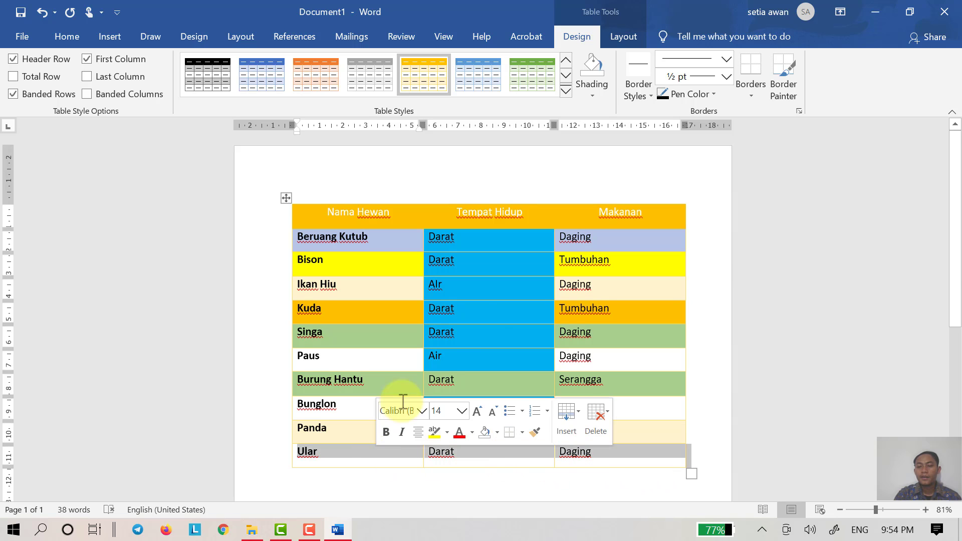
click(653, 292)
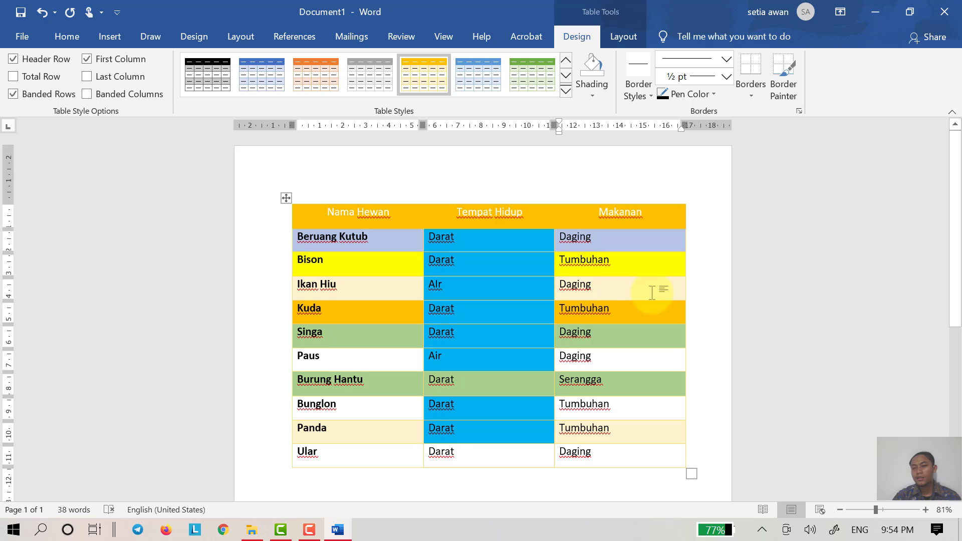
drag(652, 293, 721, 305)
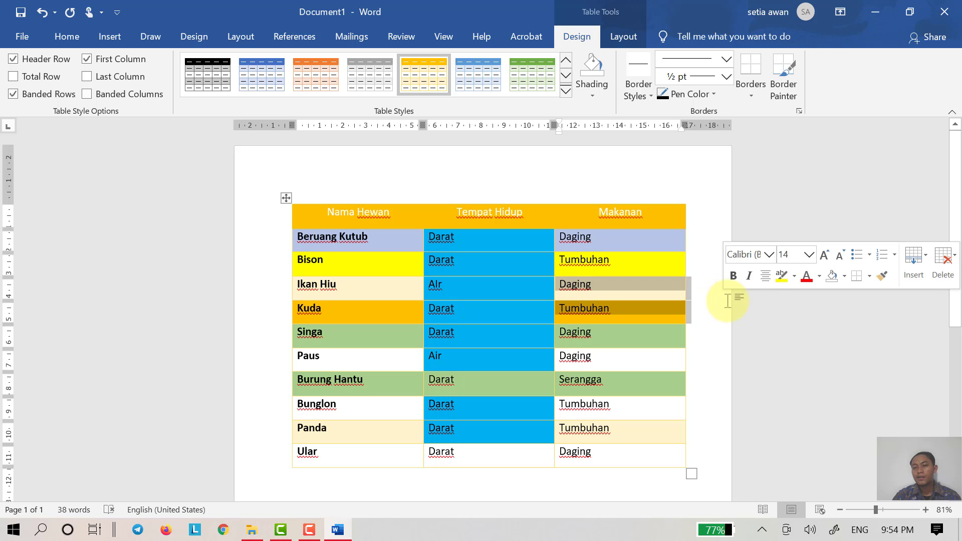
click(713, 219)
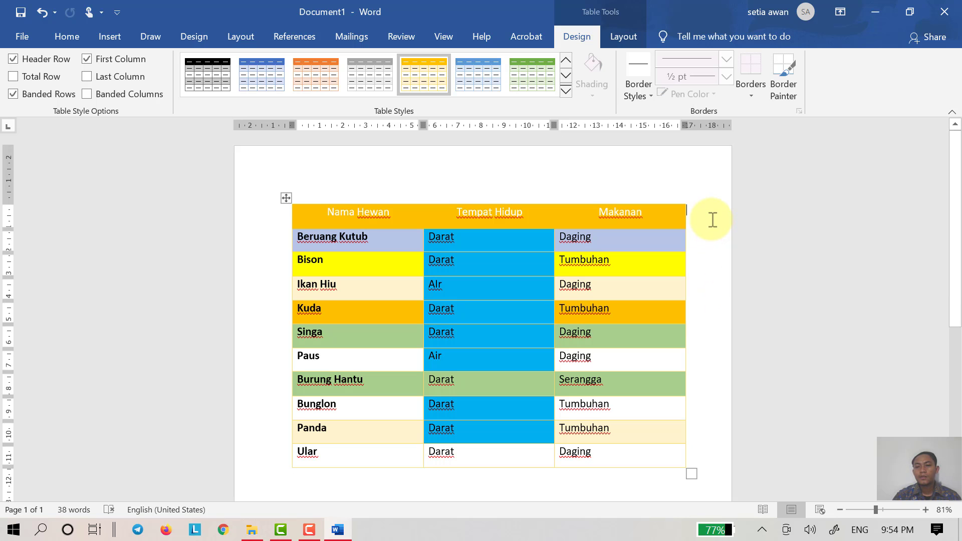
click(107, 42)
click(118, 95)
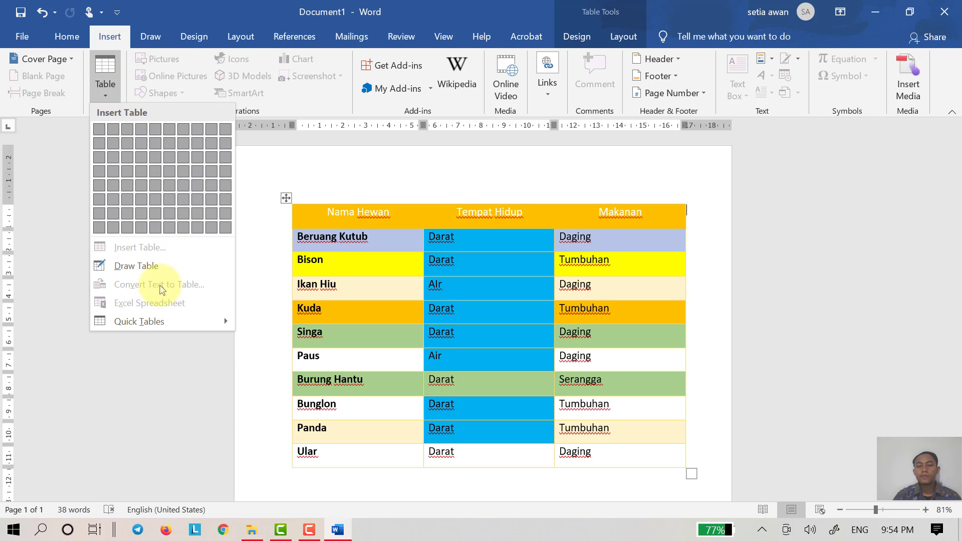
click(396, 171)
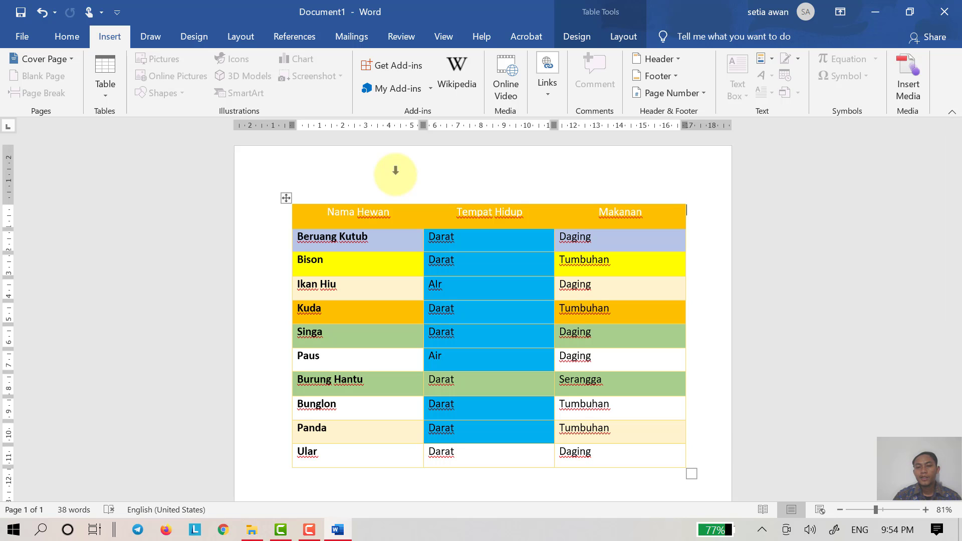
Select the whole table and shrink it slightly in width and height from its lower corner.
click(427, 171)
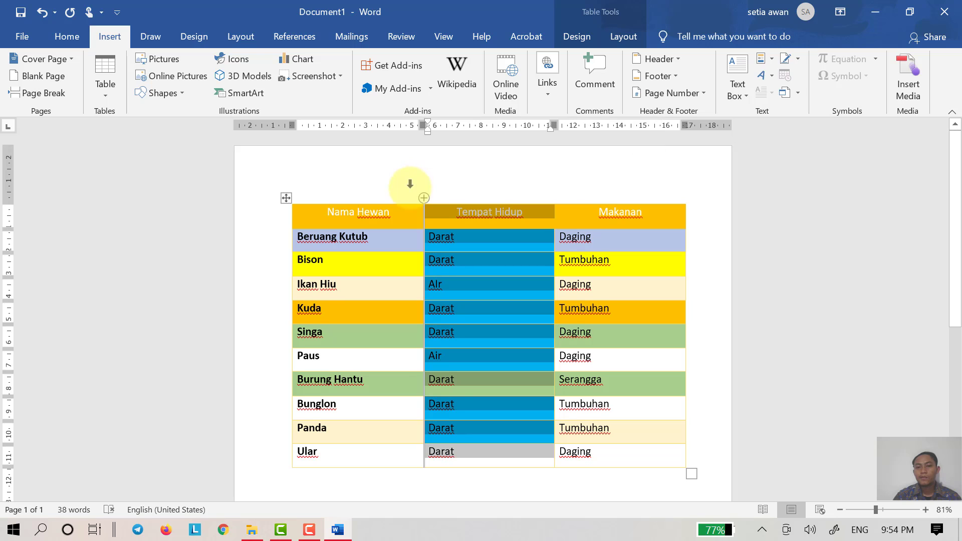
click(410, 184)
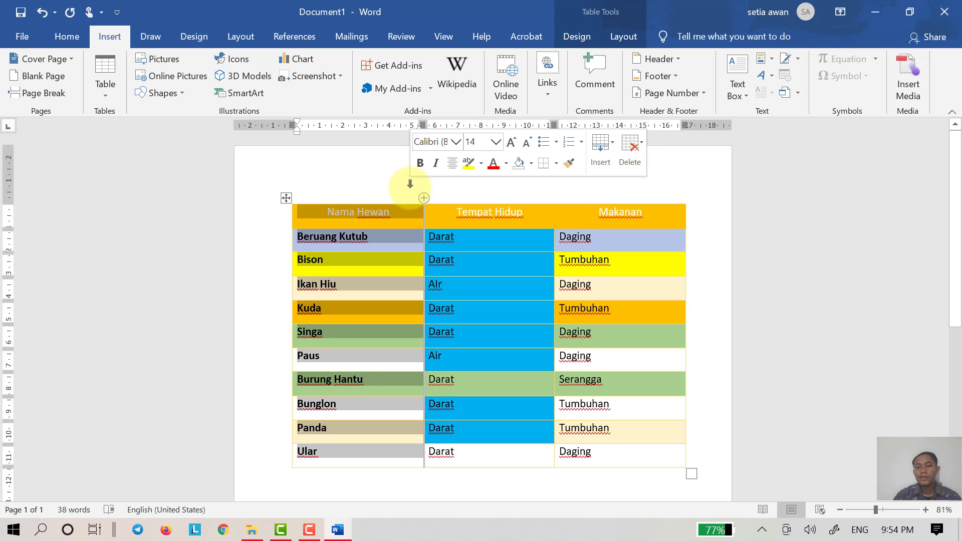
click(289, 198)
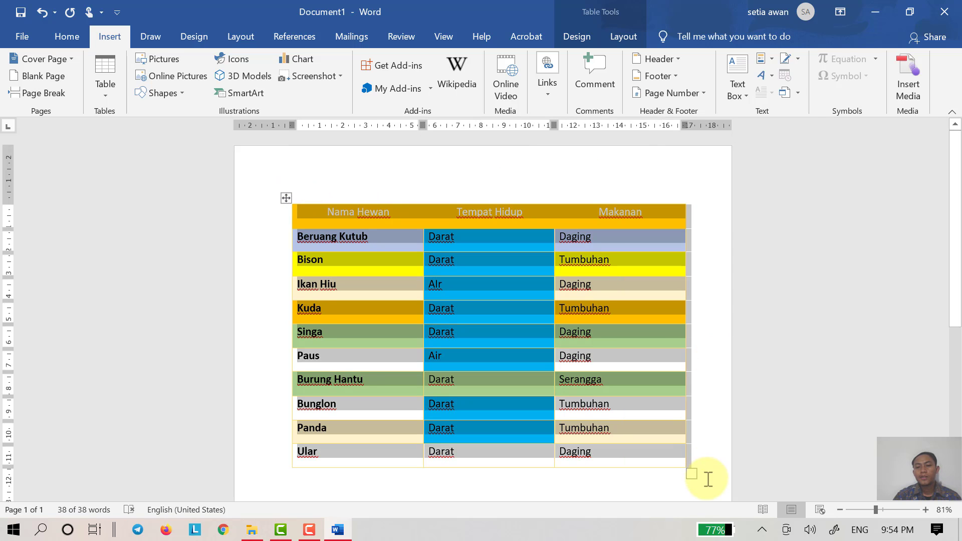
drag(694, 476, 677, 442)
click(649, 457)
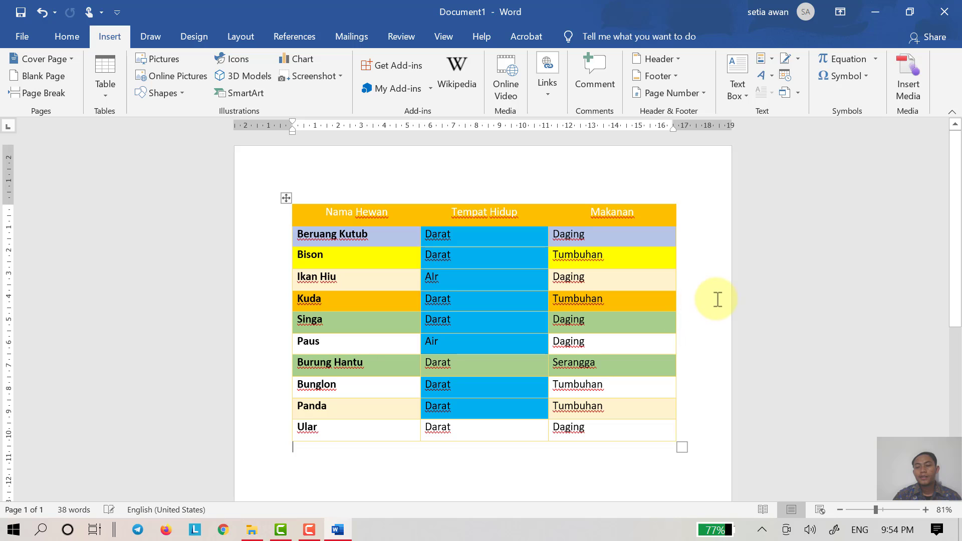